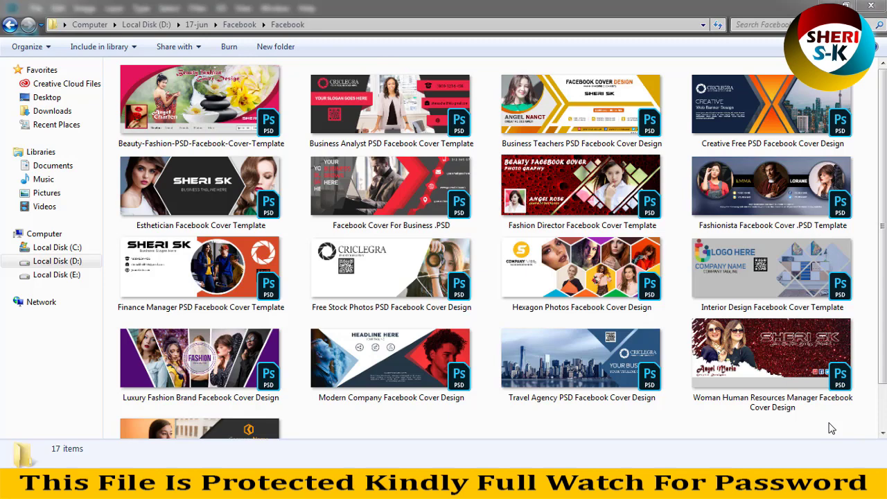
- Preview the Beauty-Fashion and following cover templates in Windows Photo Viewer, then select Business Teachers
{"action": "right_click", "coordinate": [208, 111]}
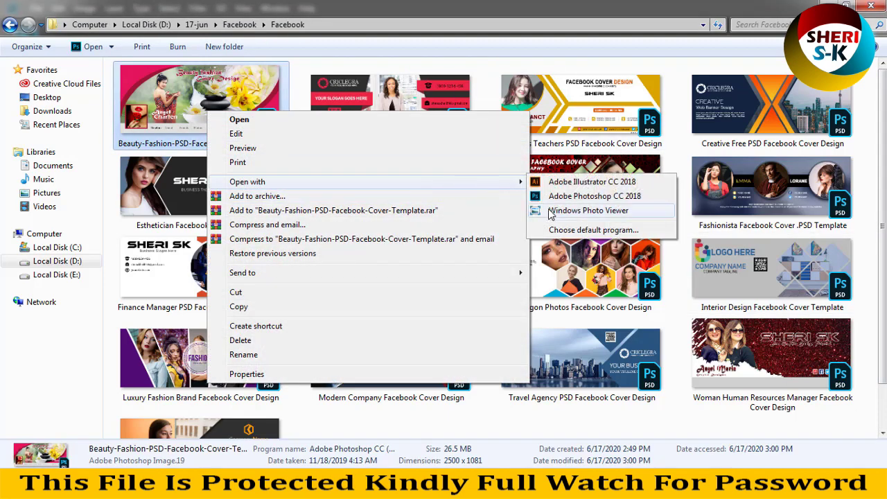
{"action": "mouse_move", "coordinate": [248, 181]}
{"action": "left_click", "coordinate": [538, 211]}
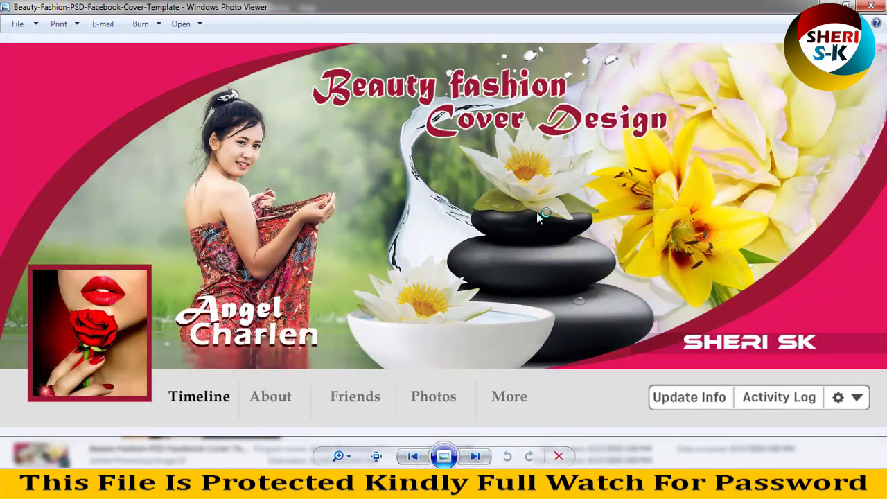
{"action": "key", "text": "Right"}
{"action": "key", "text": "Right"}
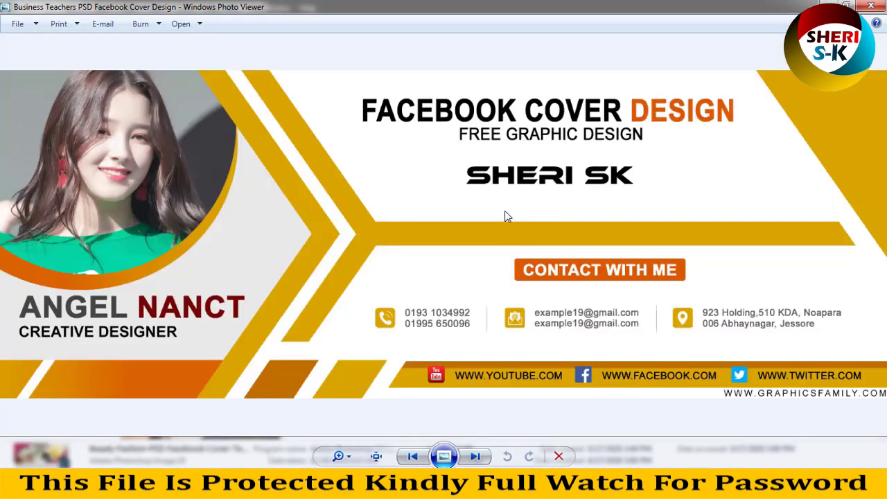
{"action": "key", "text": "Right"}
{"action": "key", "text": "Right"}
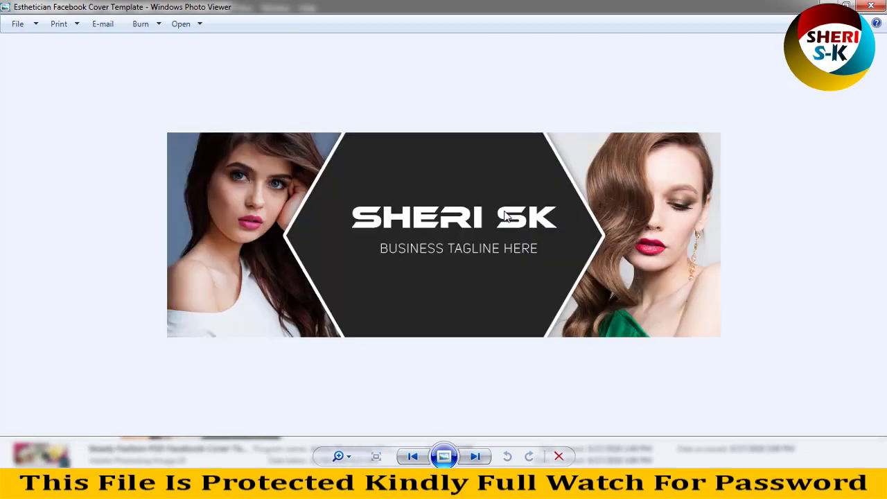
{"action": "key", "text": "Right"}
{"action": "key", "text": "Right"}
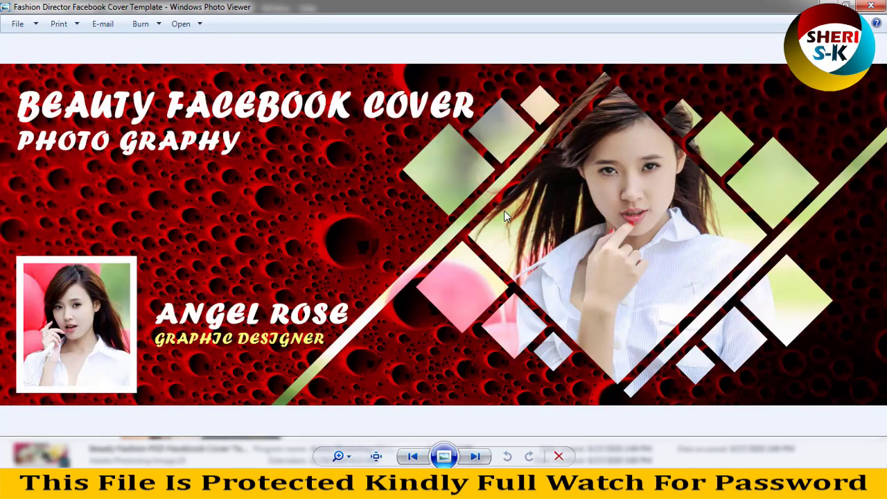
{"action": "key", "text": "Right"}
{"action": "key", "text": "Right"}
{"action": "key", "text": "Right"}
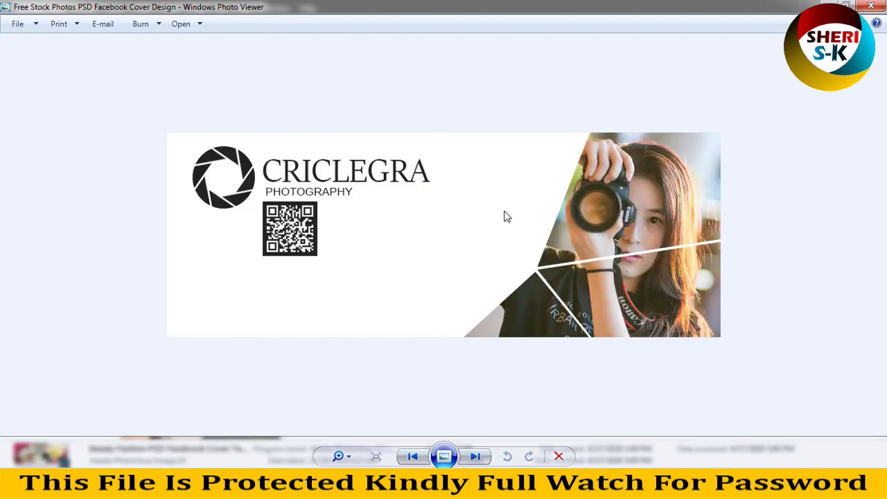
{"action": "key", "text": "Right"}
{"action": "key", "text": "Right"}
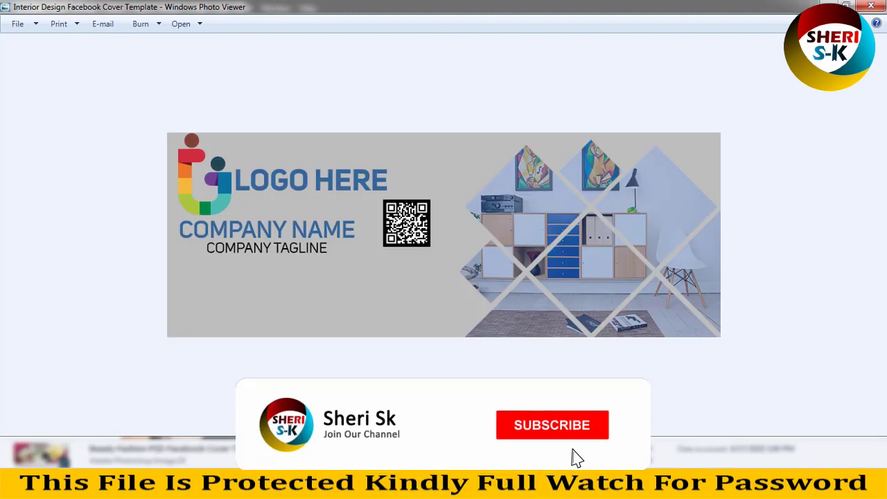
{"action": "key", "text": "Right"}
{"action": "key", "text": "Right"}
{"action": "key", "text": "Right"}
{"action": "key", "text": "Right"}
{"action": "key", "text": "Right"}
{"action": "key", "text": "Right"}
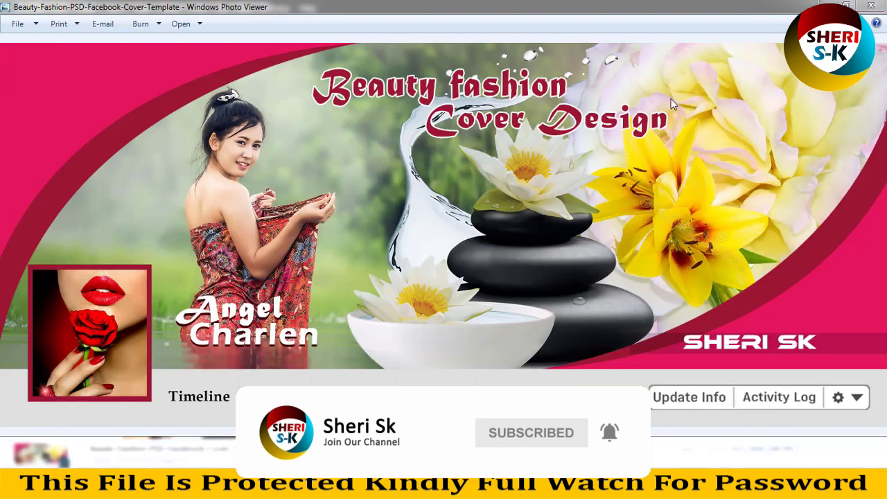
{"action": "left_click", "coordinate": [872, 6]}
{"action": "left_click", "coordinate": [565, 114]}
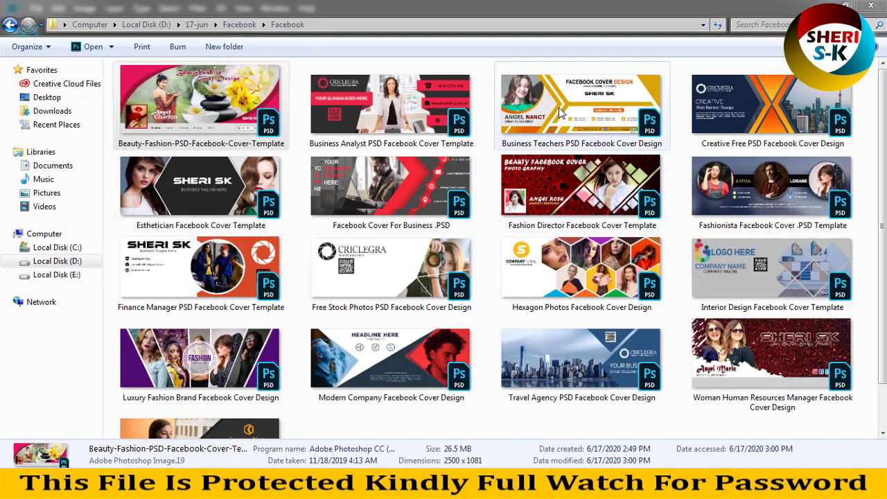
- Open the Business Teachers template in Photoshop and expand its pic group layers
{"action": "mouse_move", "coordinate": [565, 121]}
{"action": "left_mouse_down"}
{"action": "mouse_move", "coordinate": [241, 457]}
{"action": "mouse_move", "coordinate": [340, 244]}
{"action": "left_mouse_up"}
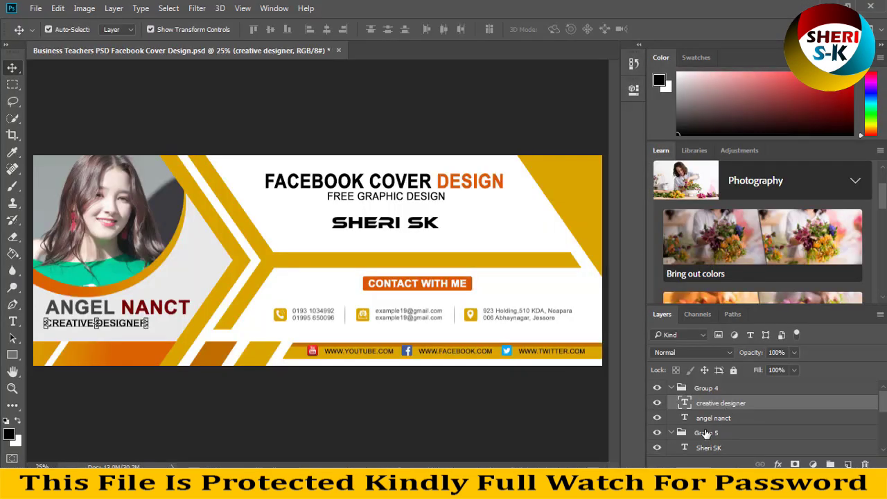
{"action": "scroll", "coordinate": [721, 436], "scroll_direction": "down", "scroll_amount": 2}
{"action": "scroll", "coordinate": [714, 436], "scroll_direction": "down", "scroll_amount": 2}
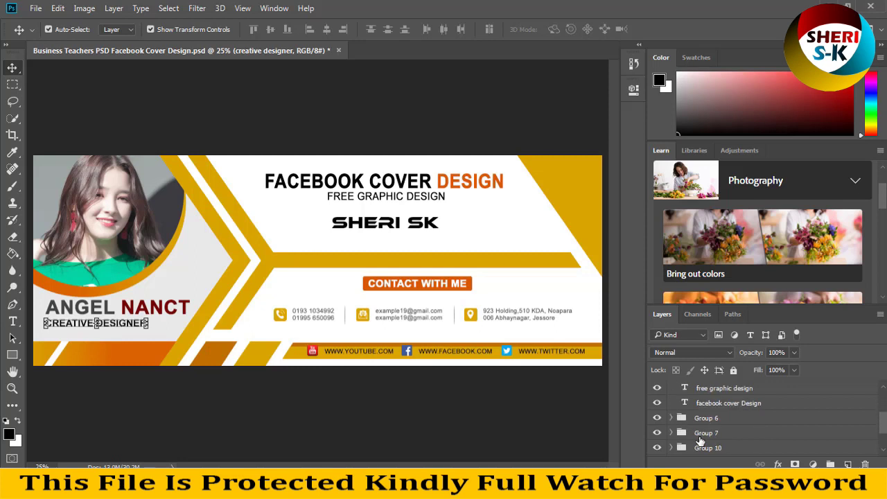
{"action": "scroll", "coordinate": [703, 437], "scroll_direction": "down", "scroll_amount": 2}
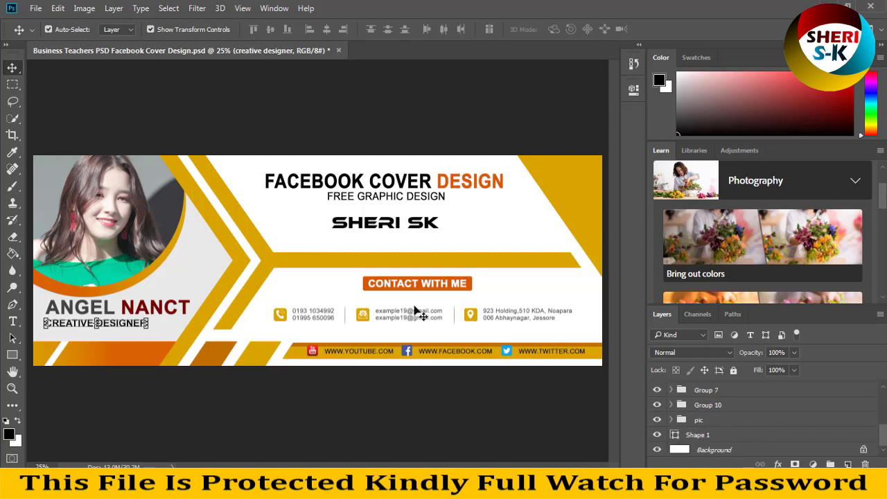
{"action": "left_click", "coordinate": [157, 222]}
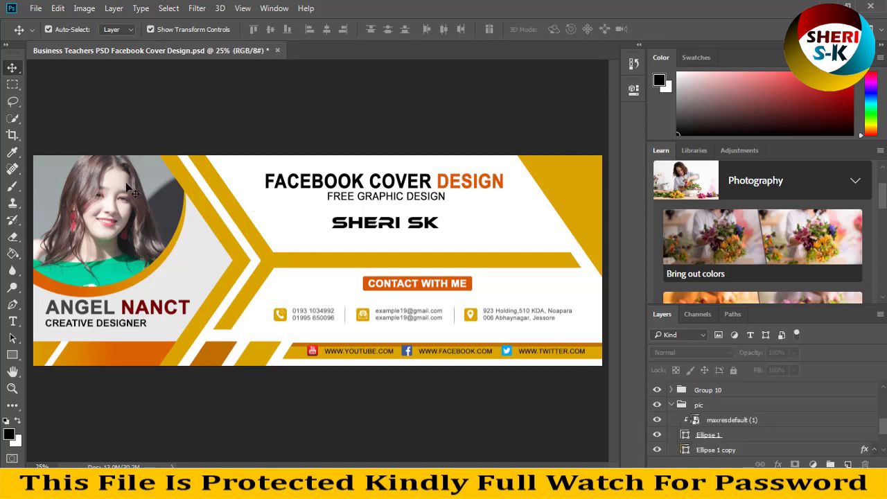
{"action": "left_click", "coordinate": [36, 8]}
- Open the by sheri sk (1) laptop photo and copy it onto the cover design
{"action": "left_click", "coordinate": [41, 34]}
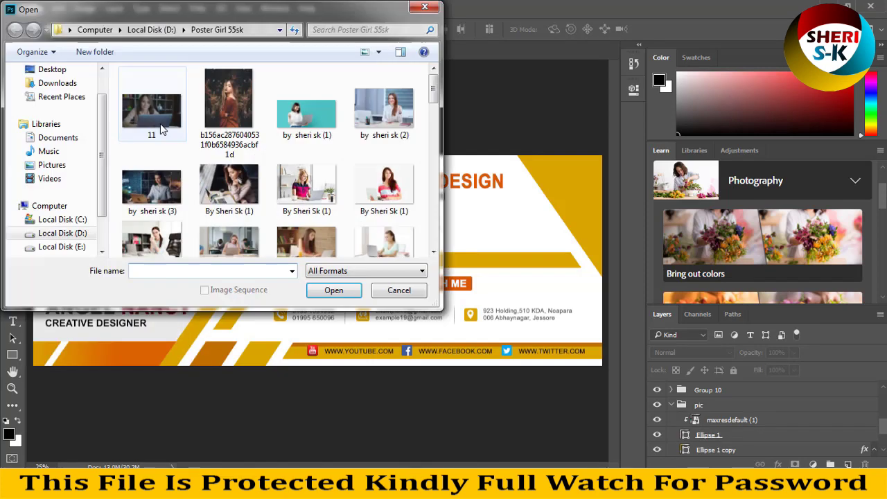
{"action": "left_click", "coordinate": [305, 114]}
{"action": "left_click", "coordinate": [334, 290]}
{"action": "left_click_drag", "start_coordinate": [313, 50], "coordinate": [395, 131]}
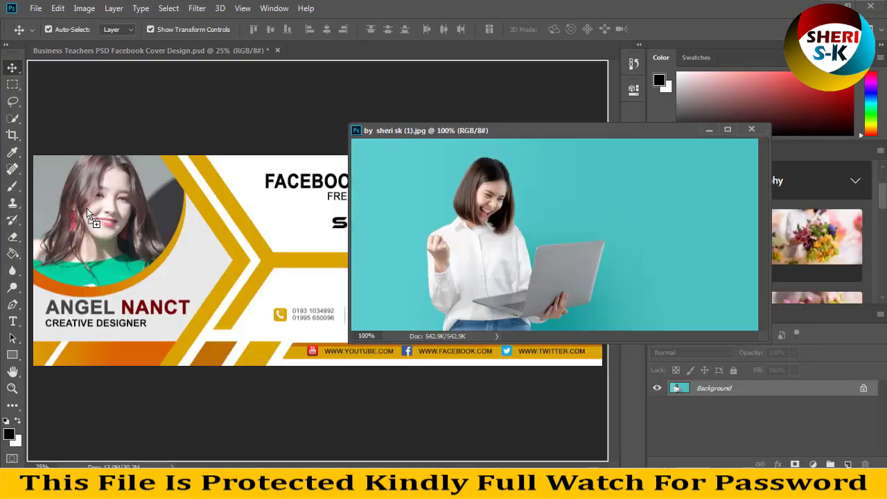
{"action": "left_click_drag", "start_coordinate": [402, 254], "coordinate": [117, 204]}
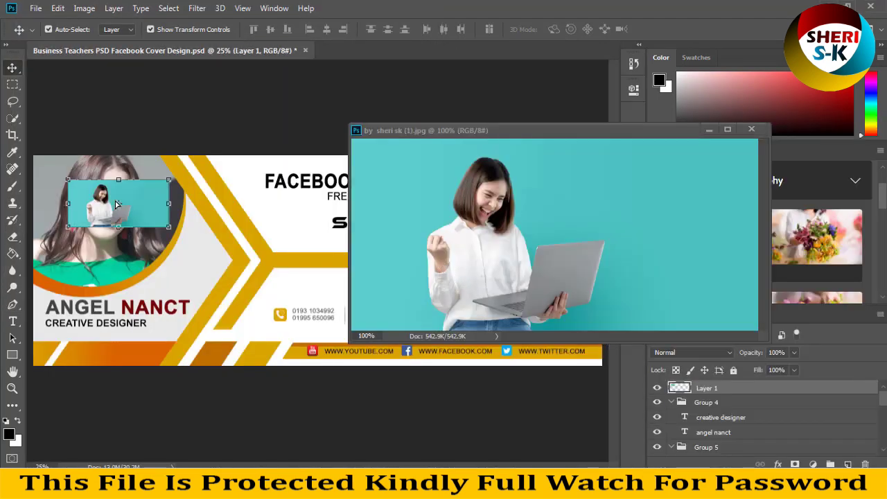
{"action": "left_click", "coordinate": [710, 130]}
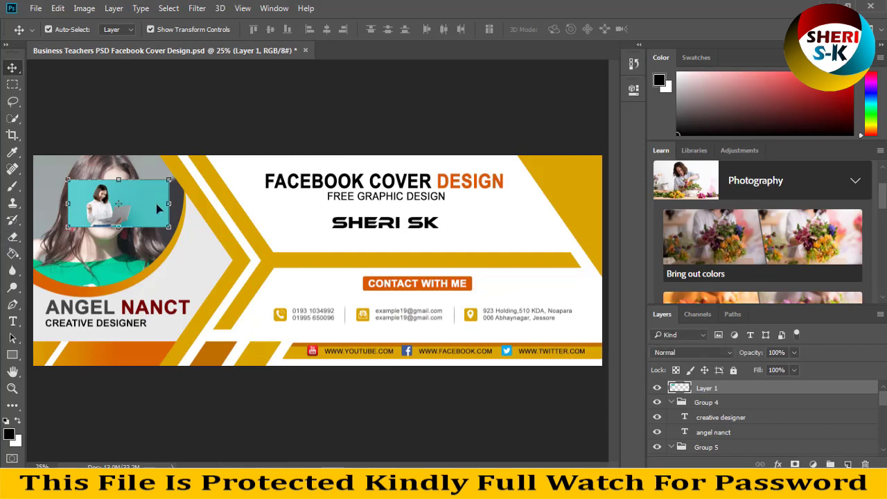
- Enlarge the laptop photo to about 300% over the cover's circle
{"action": "left_click_drag", "start_coordinate": [143, 205], "coordinate": [110, 179]}
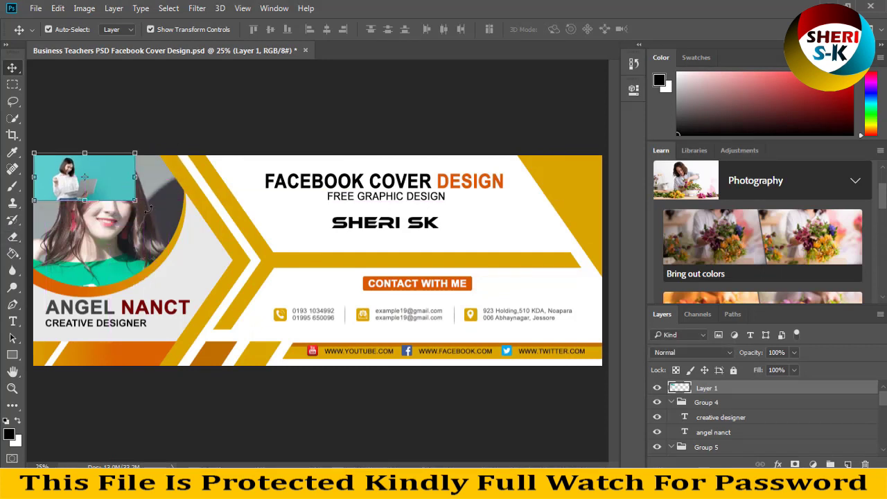
{"action": "left_click_drag", "start_coordinate": [135, 200], "coordinate": [339, 297]}
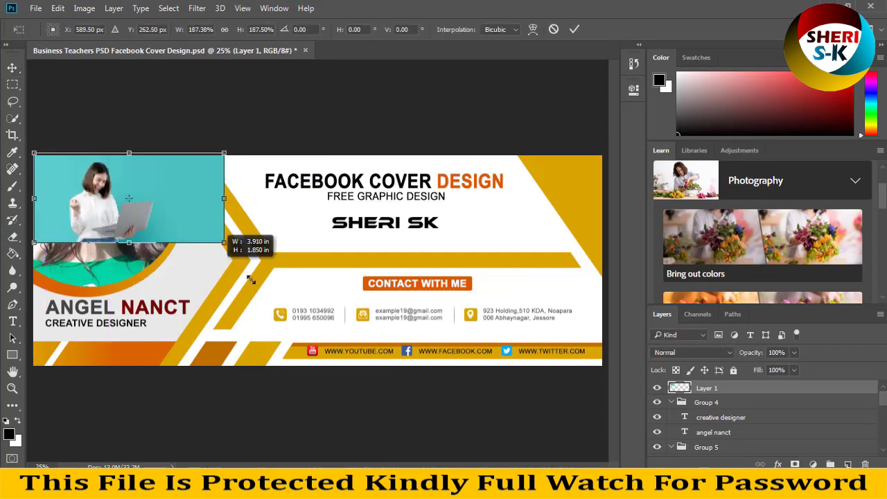
{"action": "left_click_drag", "start_coordinate": [203, 244], "coordinate": [179, 241]}
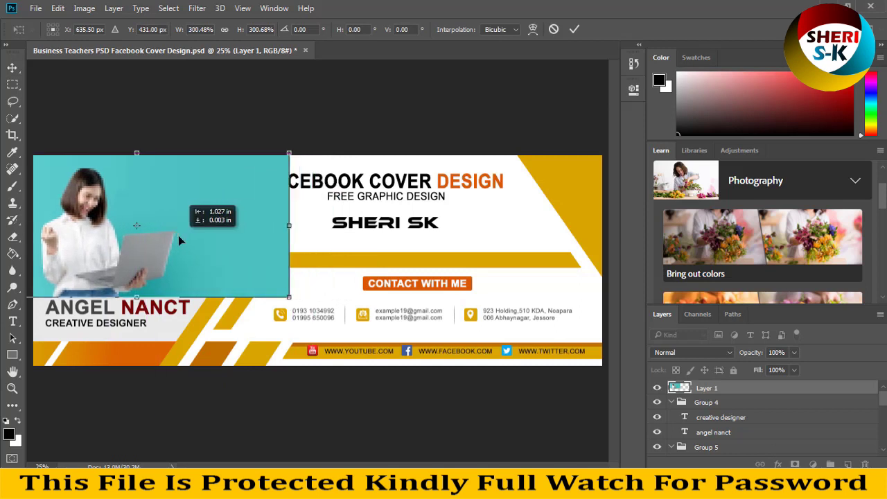
{"action": "key", "text": "Return"}
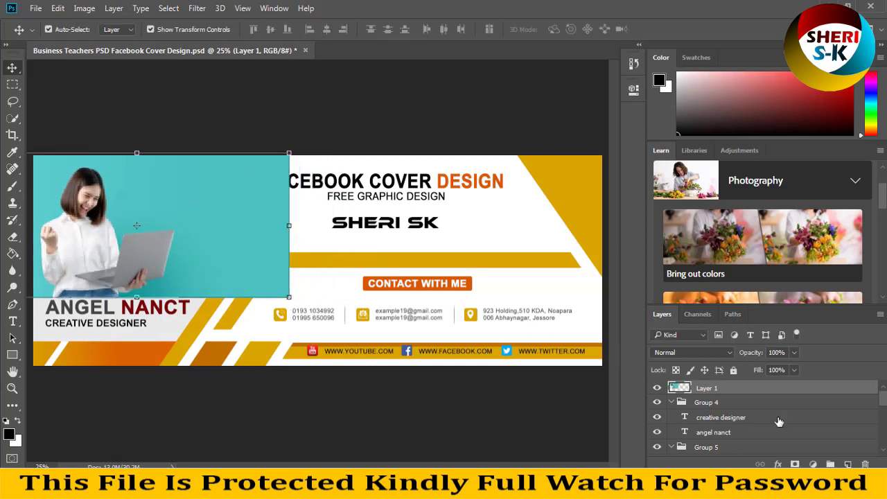
- Clip the photo above Ellipse 1 in pic and delete the old maxresdefault (1) portrait
{"action": "left_click_drag", "start_coordinate": [707, 395], "coordinate": [730, 464]}
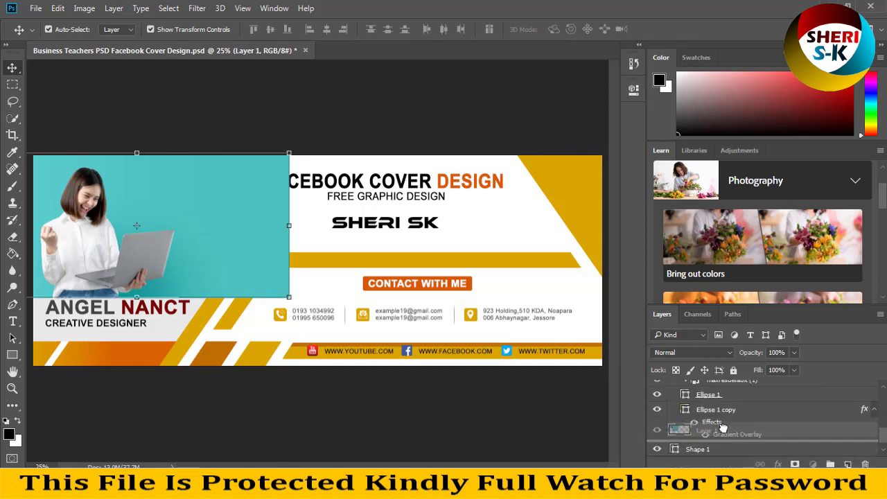
{"action": "left_click_drag", "start_coordinate": [730, 465], "coordinate": [739, 389]}
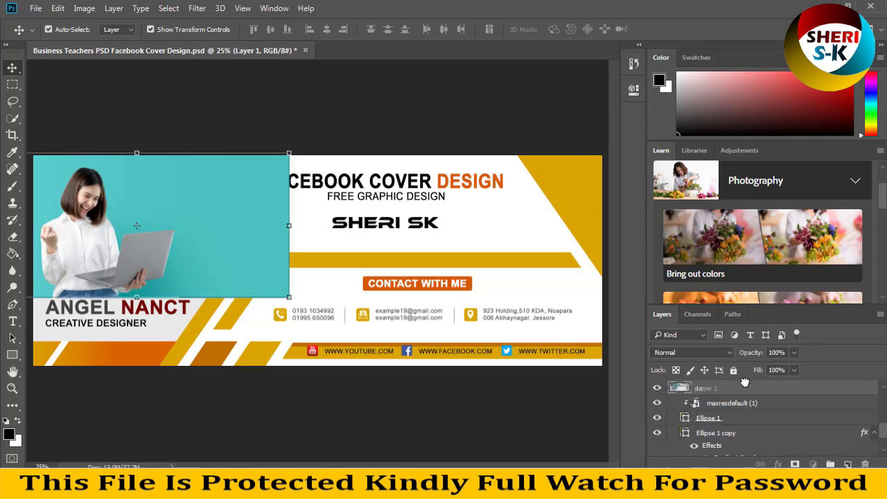
{"action": "left_click_drag", "start_coordinate": [742, 383], "coordinate": [740, 408]}
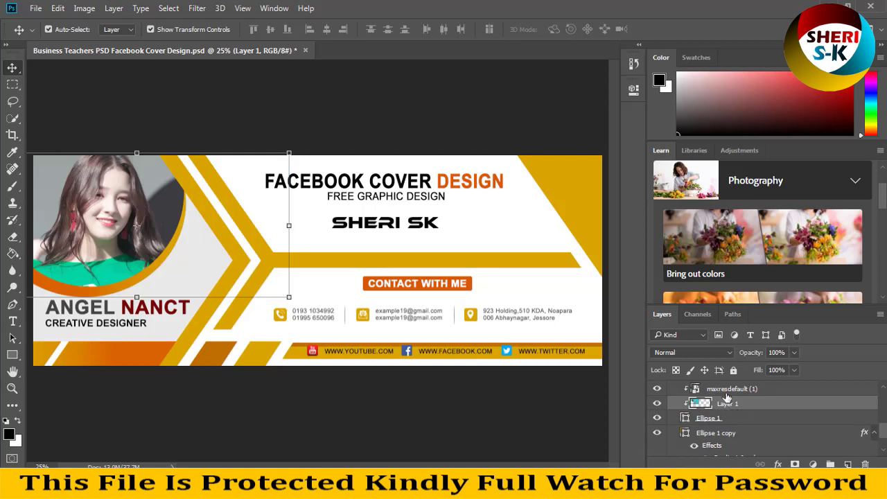
{"action": "left_click", "coordinate": [727, 394]}
{"action": "key", "text": "Delete"}
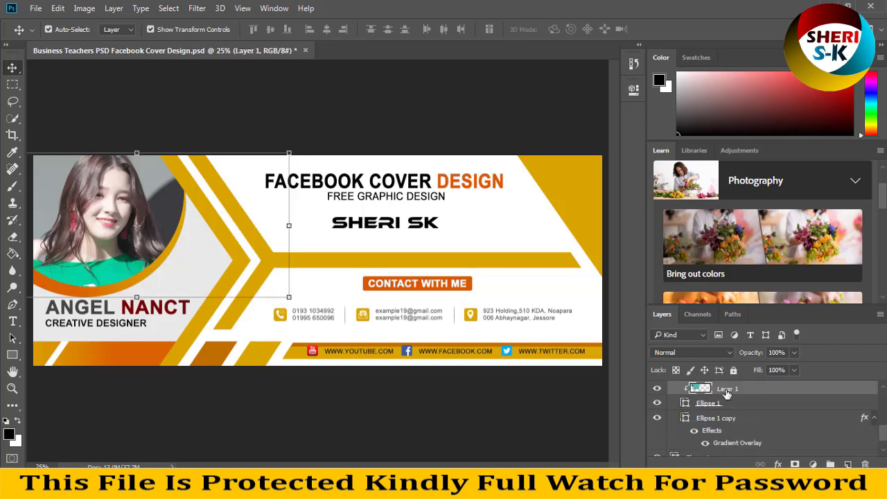
{"action": "left_click_drag", "start_coordinate": [99, 193], "coordinate": [95, 194]}
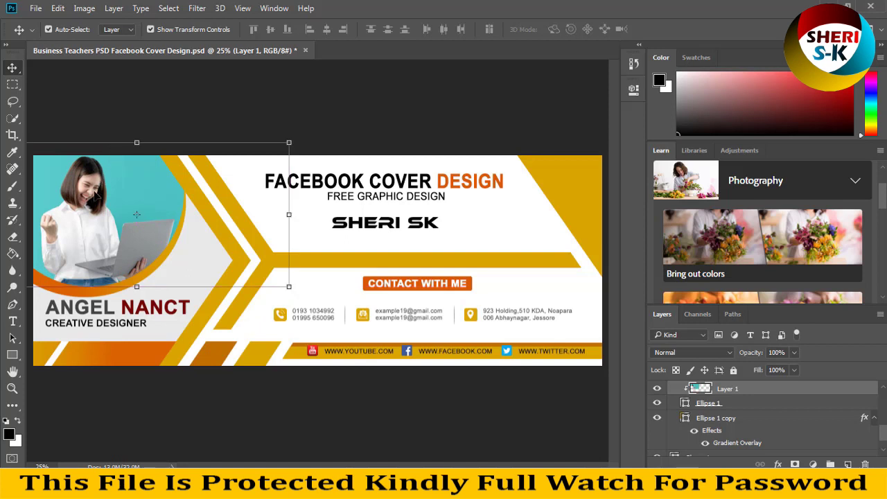
{"action": "left_click", "coordinate": [356, 178]}
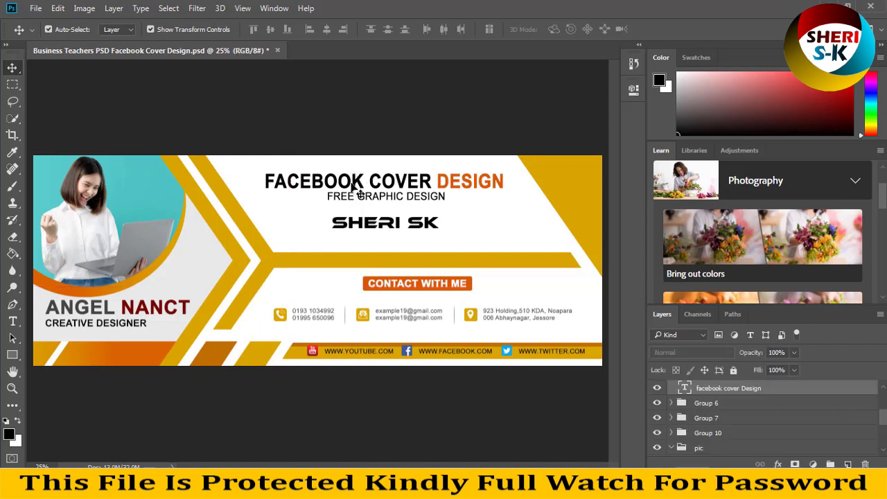
{"action": "left_click", "coordinate": [13, 321]}
{"action": "left_click", "coordinate": [435, 181]}
{"action": "key", "text": "ctrl+a"}
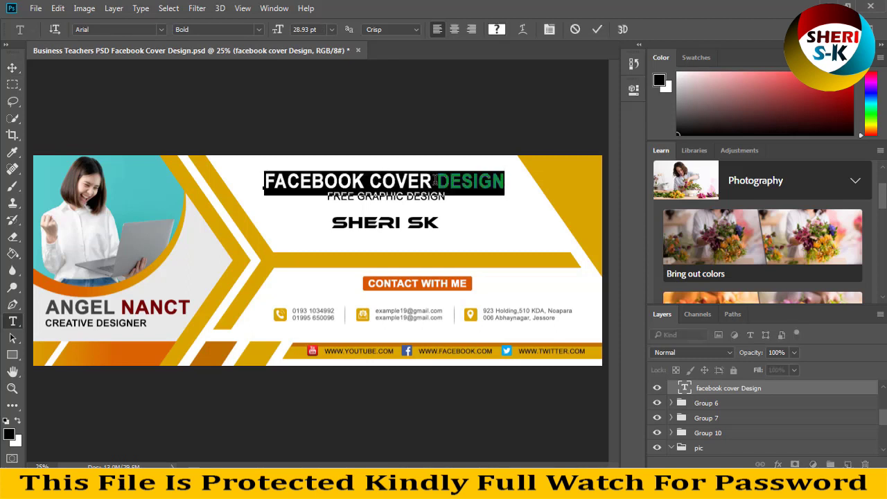
{"action": "type", "text": "SHERI"}
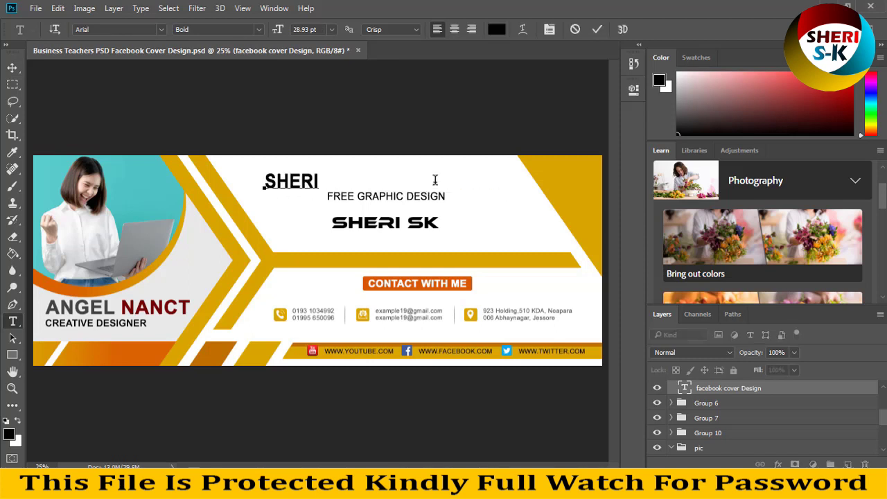
{"action": "type", "text": " S"}
{"action": "type", "text": "K"}
{"action": "key", "text": "Delete"}
{"action": "key", "text": "Delete"}
{"action": "key", "text": "Delete"}
{"action": "key", "text": "BackSpace"}
{"action": "key", "text": "BackSpace"}
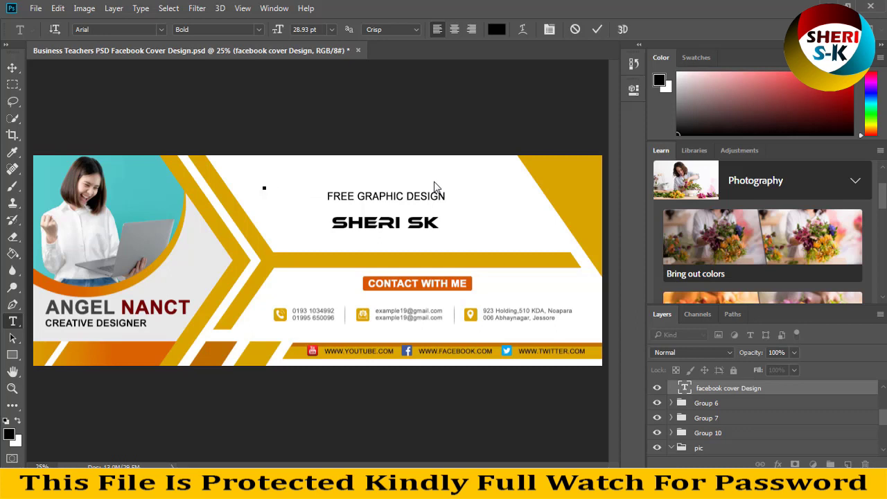
{"action": "key", "text": "Escape"}
{"action": "key", "text": "m"}
{"action": "left_click", "coordinate": [12, 67]}
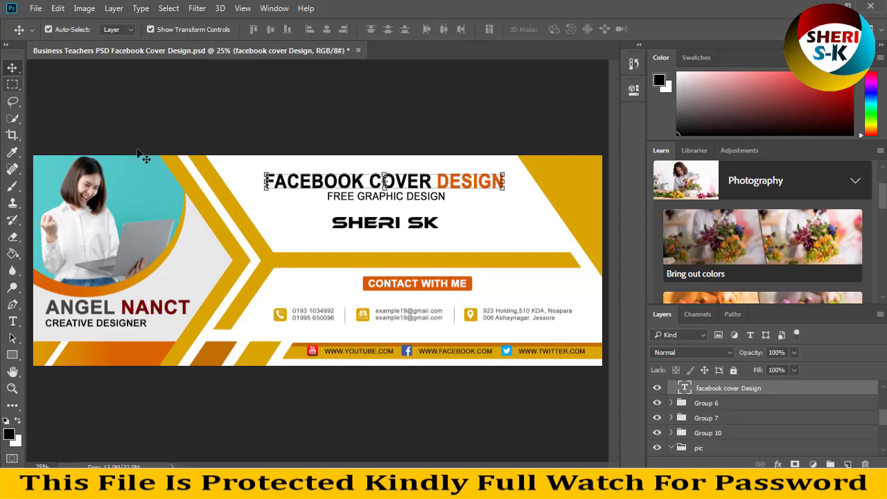
- Give the diagonal yellow stripe a red-green Gradient Overlay
{"action": "left_click", "coordinate": [248, 228]}
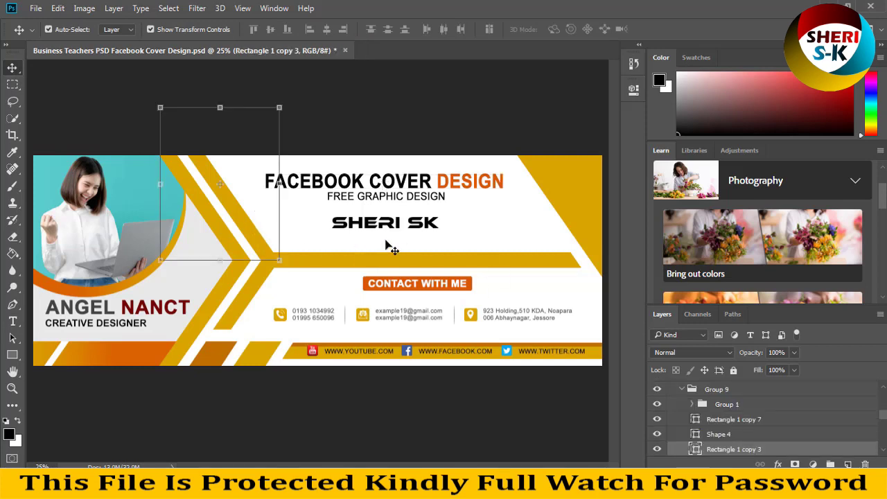
{"action": "left_click", "coordinate": [778, 464]}
{"action": "left_click", "coordinate": [798, 414]}
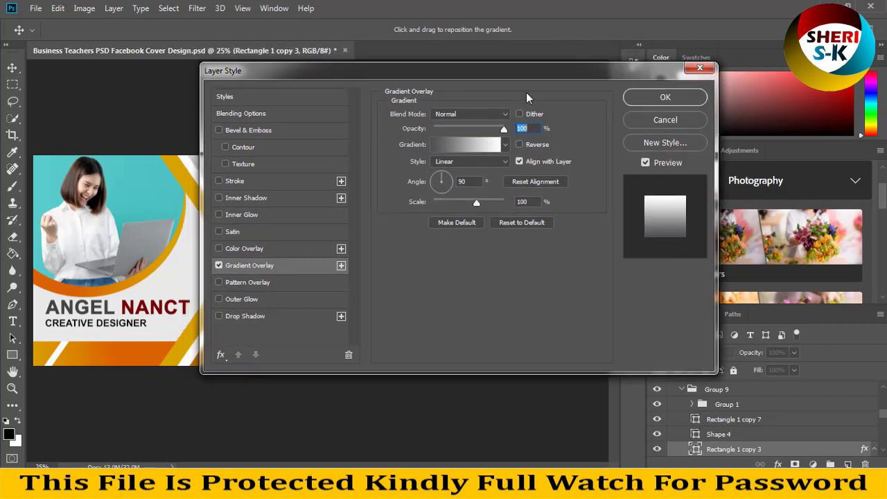
{"action": "left_click_drag", "start_coordinate": [440, 62], "coordinate": [666, 82]}
{"action": "left_click", "coordinate": [722, 157]}
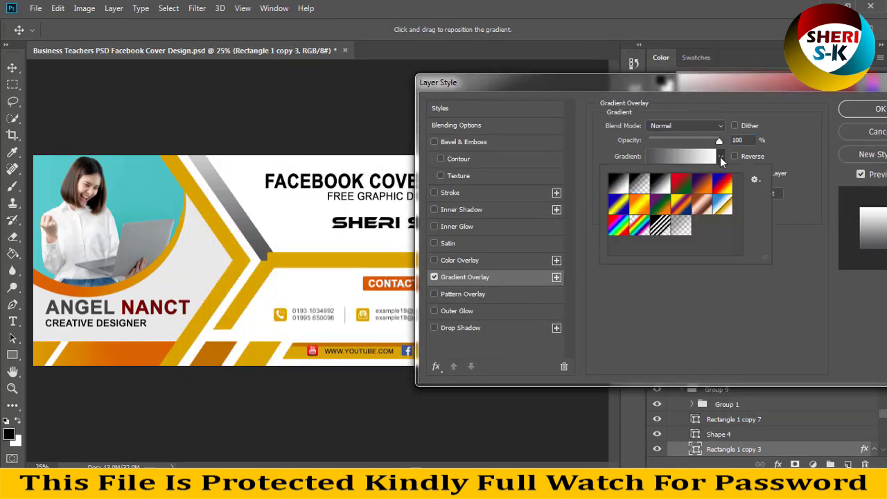
{"action": "left_click", "coordinate": [680, 190]}
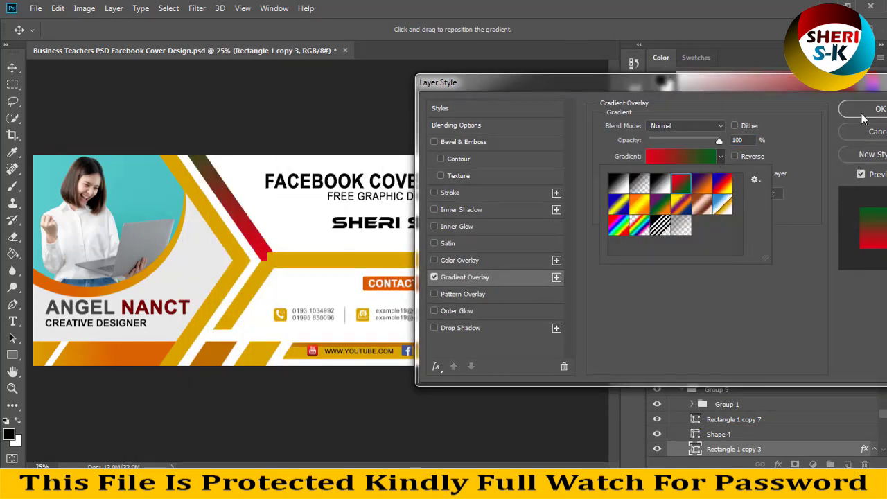
{"action": "left_click", "coordinate": [863, 119]}
- Add the red-green gradient overlay to the horizontal yellow bar and lower chevron stripe
{"action": "left_click", "coordinate": [332, 267]}
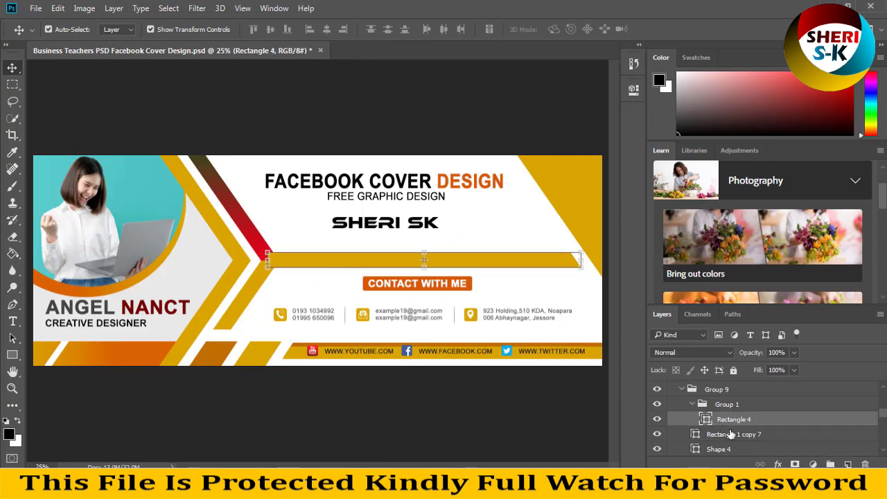
{"action": "left_click", "coordinate": [778, 464]}
{"action": "key", "text": "Escape"}
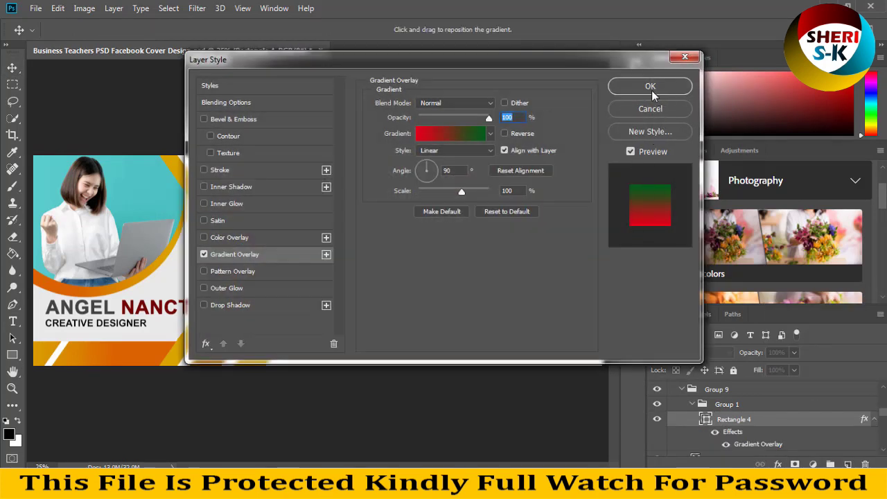
{"action": "left_click", "coordinate": [650, 87]}
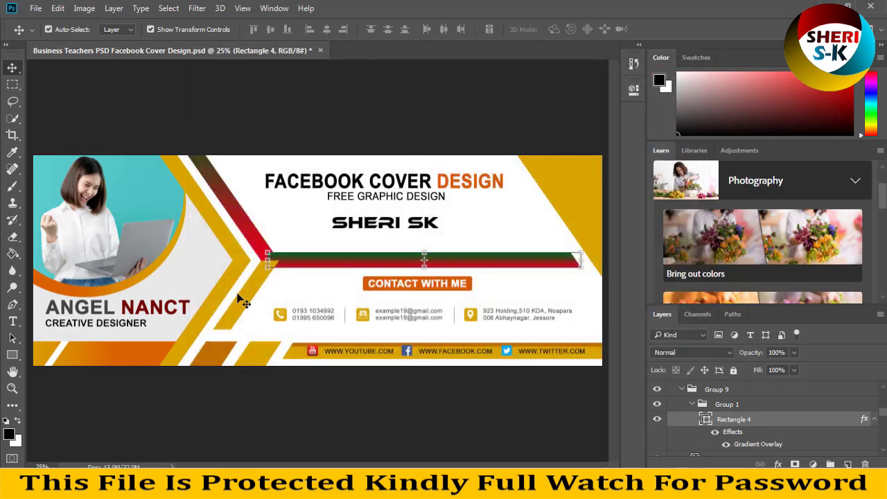
{"action": "left_click", "coordinate": [238, 298]}
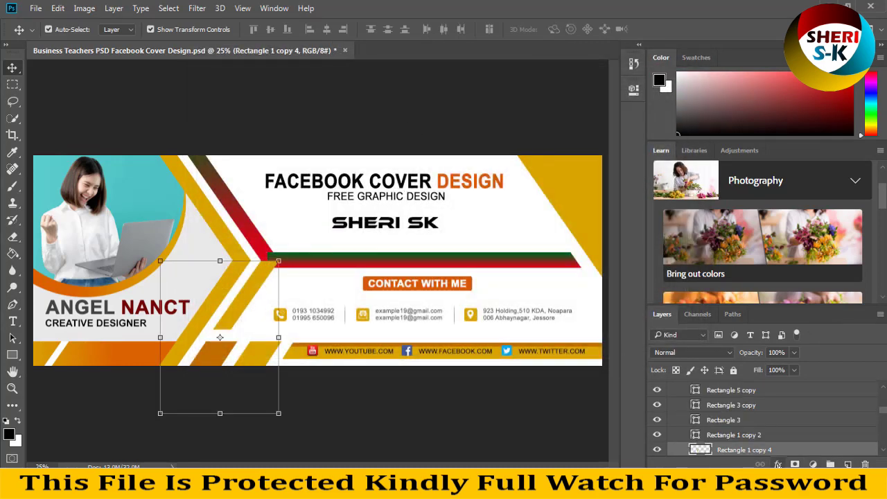
{"action": "left_click", "coordinate": [778, 465]}
{"action": "left_click", "coordinate": [812, 412]}
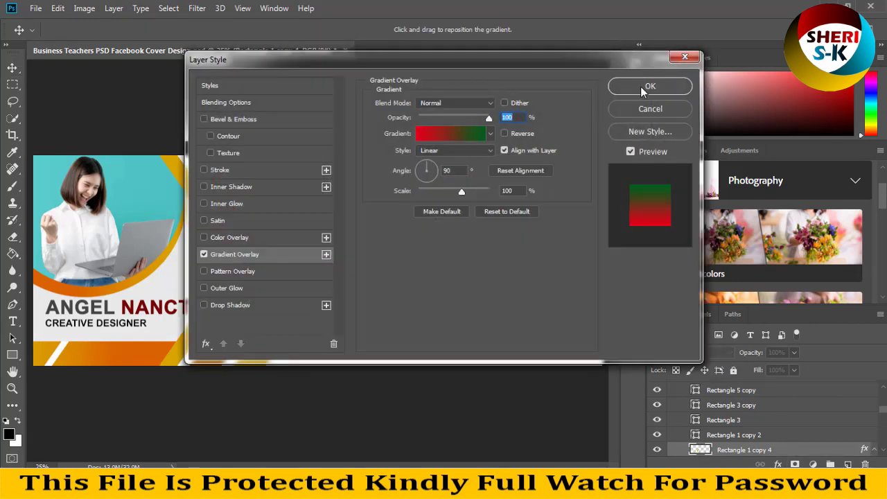
{"action": "left_click", "coordinate": [641, 87]}
- Review the new gradients, then close the template without saving
{"action": "left_click", "coordinate": [465, 165]}
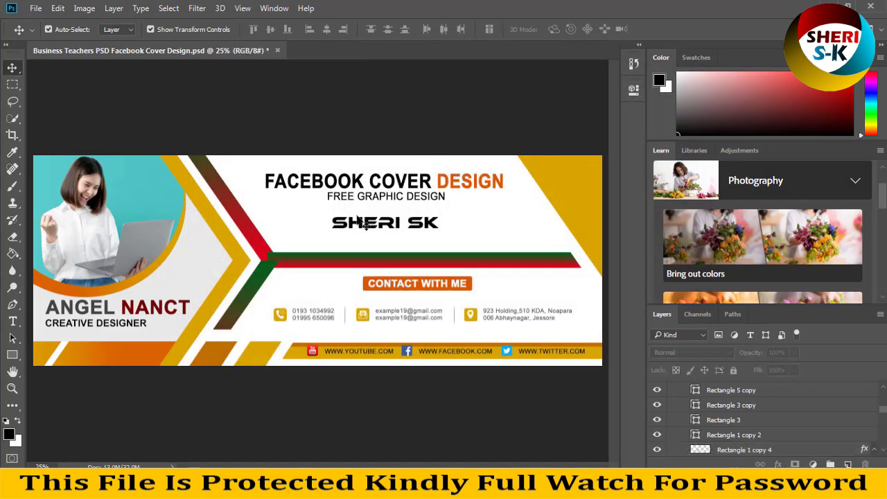
{"action": "key", "text": "ctrl+minus"}
{"action": "key", "text": "ctrl+minus"}
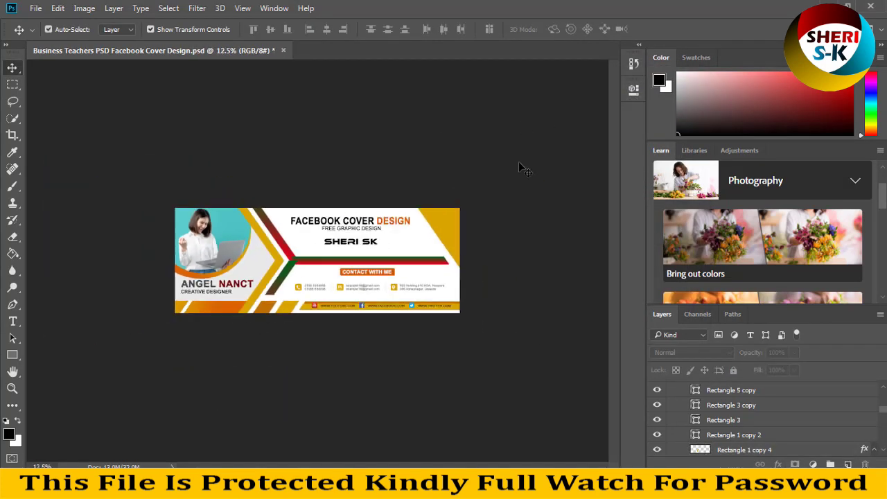
{"action": "key", "text": "ctrl+plus"}
{"action": "key", "text": "ctrl+plus"}
{"action": "key", "text": "ctrl+plus"}
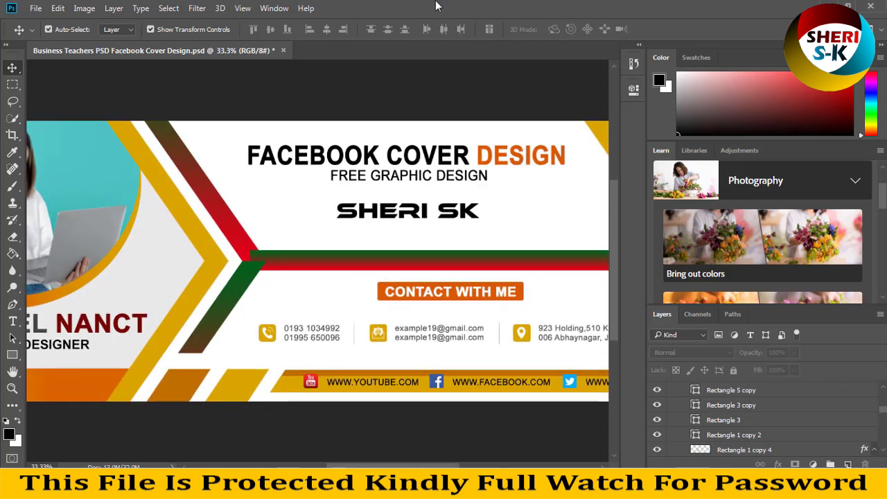
{"action": "left_click", "coordinate": [283, 51]}
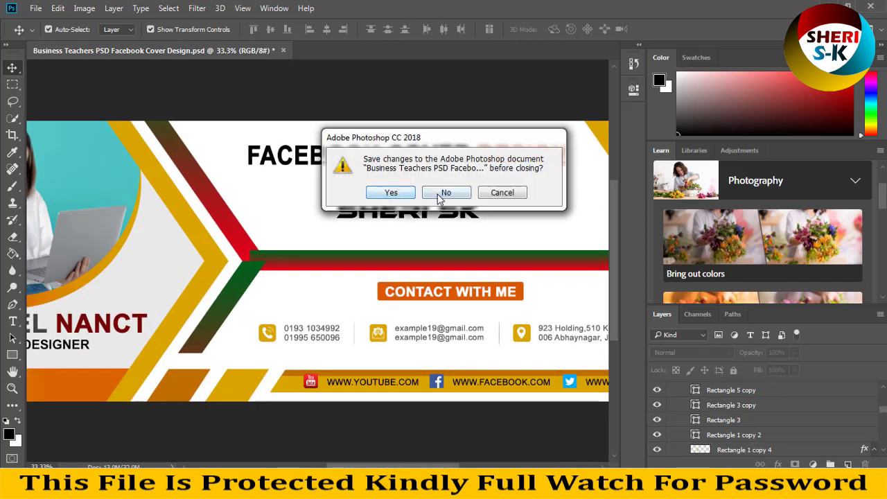
{"action": "left_click", "coordinate": [444, 192]}
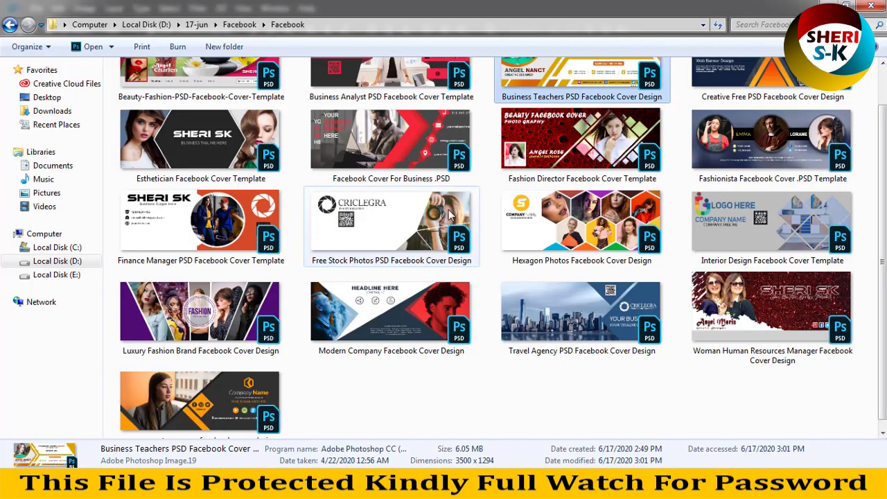
- Open Hexagon Photos Facebook Cover Design in Photoshop in its own window
{"action": "right_click", "coordinate": [539, 230]}
{"action": "mouse_move", "coordinate": [579, 271]}
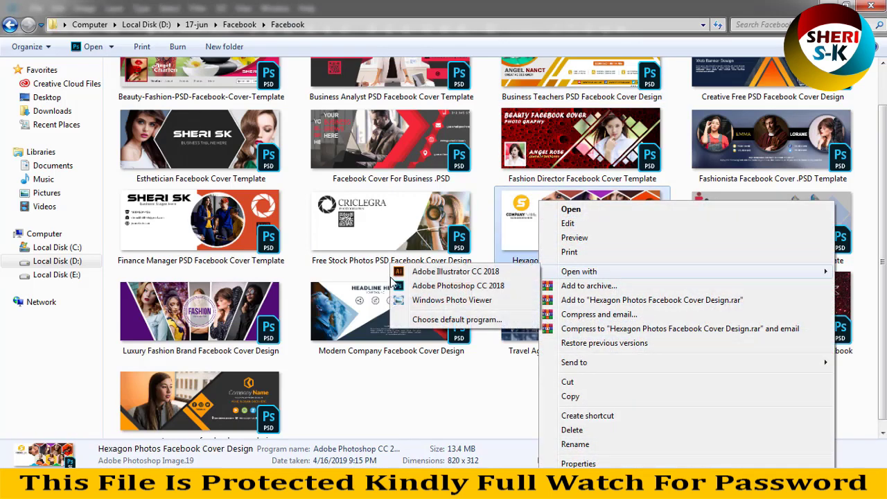
{"action": "left_click", "coordinate": [429, 286]}
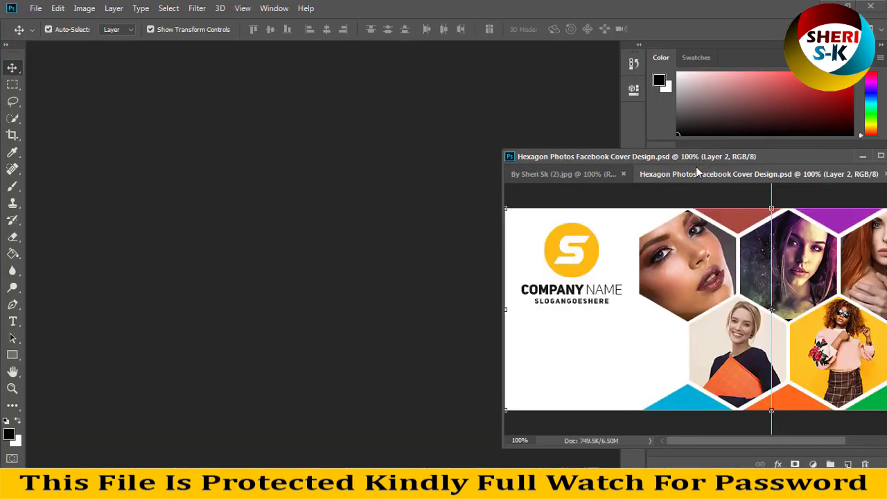
{"action": "left_click_drag", "start_coordinate": [697, 174], "coordinate": [108, 67]}
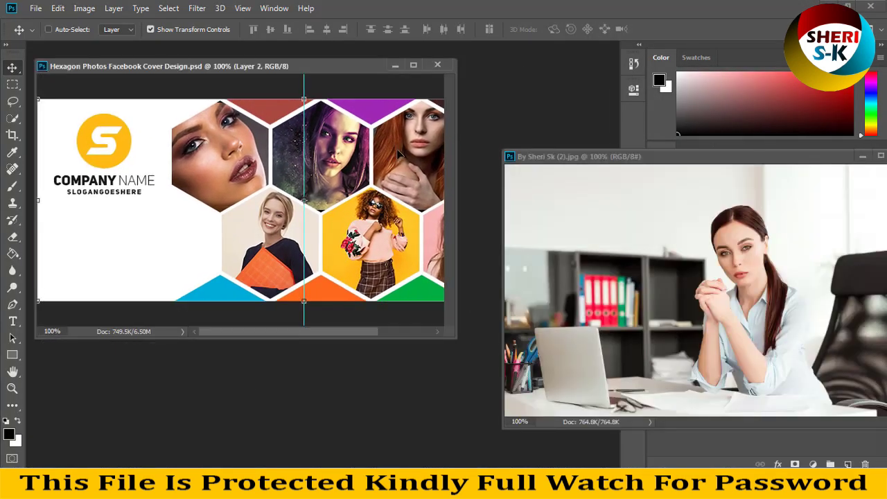
- Expand the main, Logo and Shape groups to inspect the hexagon polygon layers
{"action": "key", "text": "ctrl+minus"}
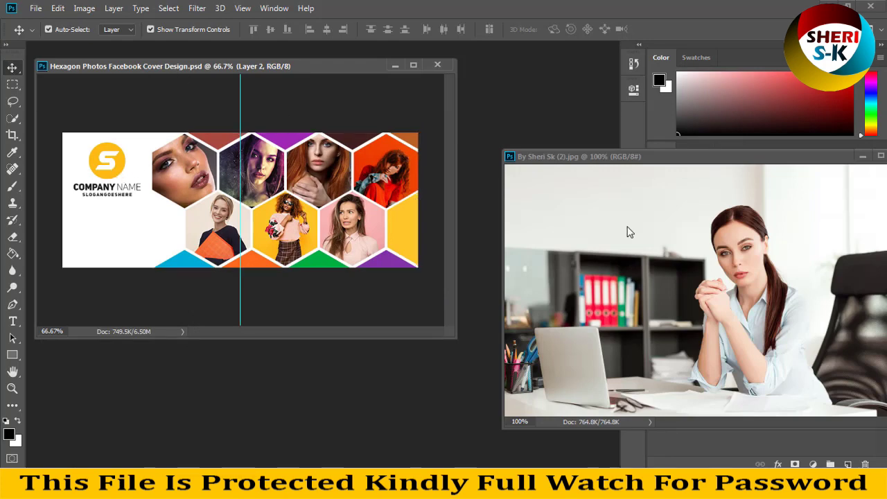
{"action": "left_click", "coordinate": [863, 156]}
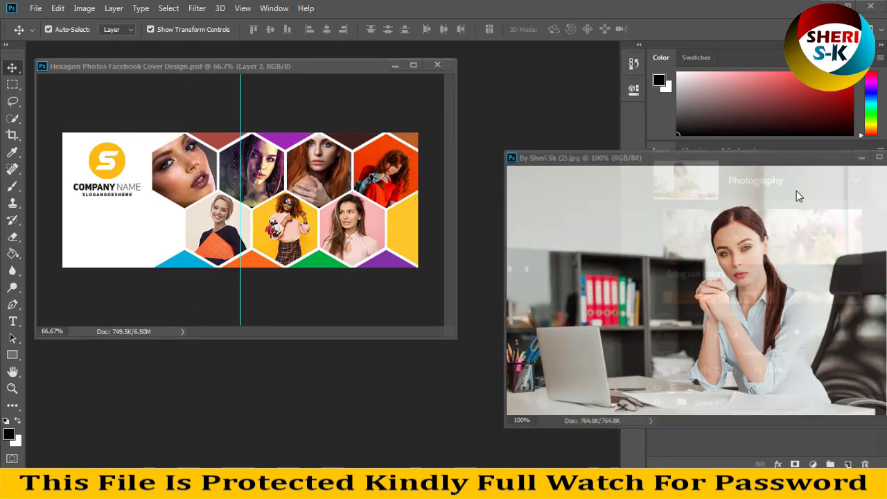
{"action": "left_click", "coordinate": [683, 405]}
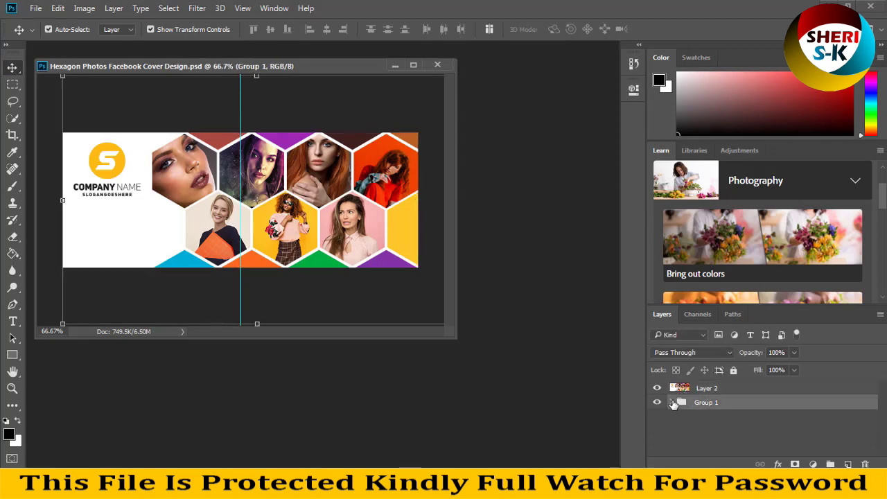
{"action": "left_click", "coordinate": [707, 432]}
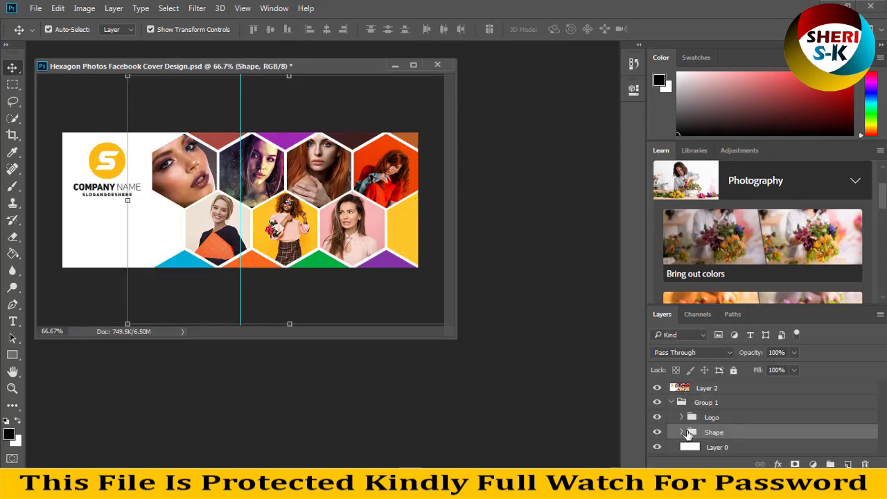
{"action": "left_click", "coordinate": [680, 417]}
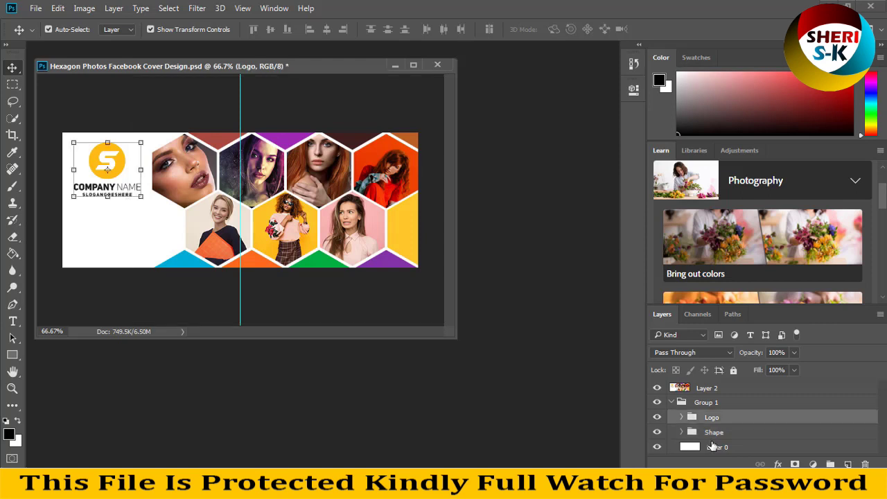
{"action": "left_click", "coordinate": [681, 417]}
{"action": "scroll", "coordinate": [697, 428], "scroll_direction": "down", "scroll_amount": 3}
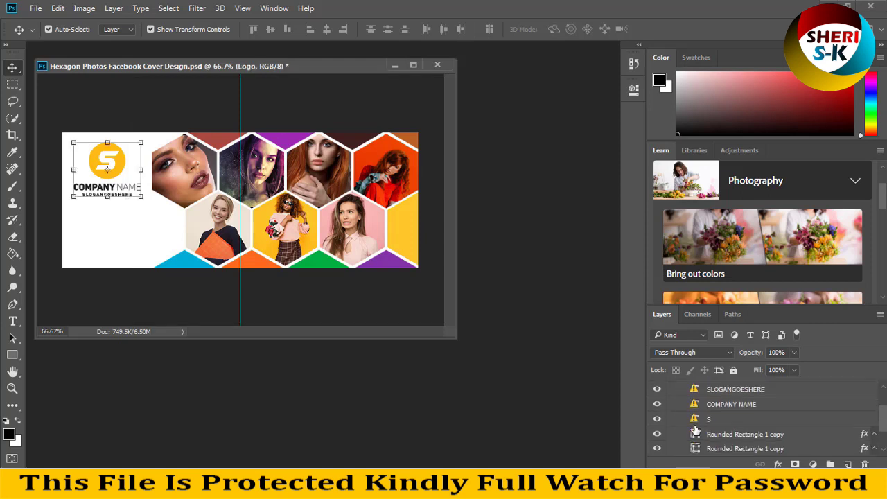
{"action": "scroll", "coordinate": [696, 430], "scroll_direction": "down", "scroll_amount": 1}
{"action": "left_click", "coordinate": [683, 436]}
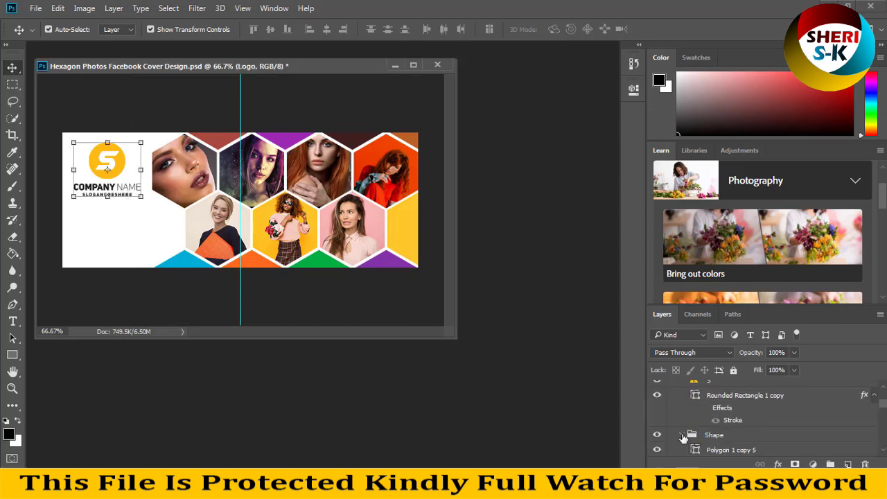
{"action": "scroll", "coordinate": [688, 443], "scroll_direction": "down", "scroll_amount": 2}
{"action": "left_click", "coordinate": [714, 423]}
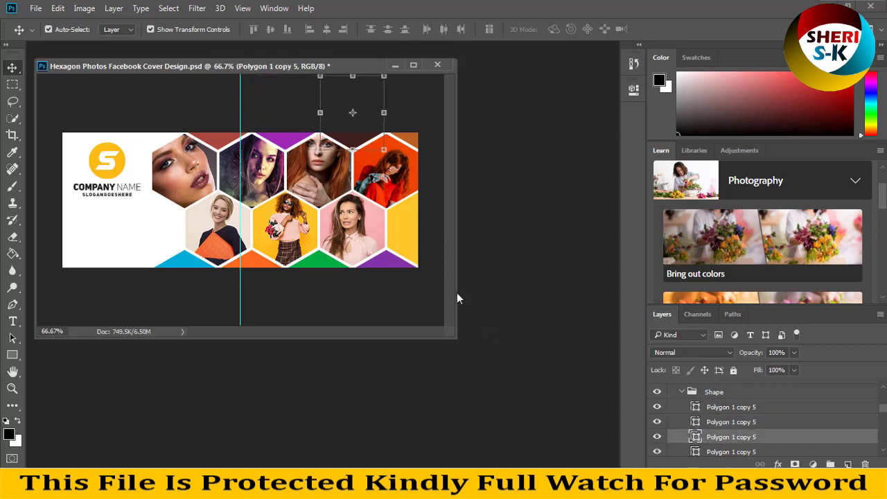
- Check Layer 2 and the Logo group, then close the Hexagon cover without saving
{"action": "left_click", "coordinate": [378, 238]}
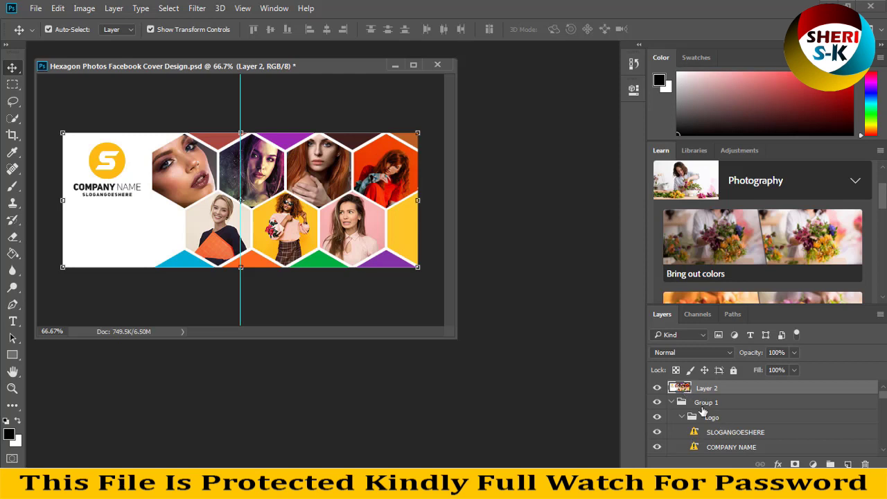
{"action": "left_click", "coordinate": [712, 416]}
{"action": "scroll", "coordinate": [720, 423], "scroll_direction": "down", "scroll_amount": 3}
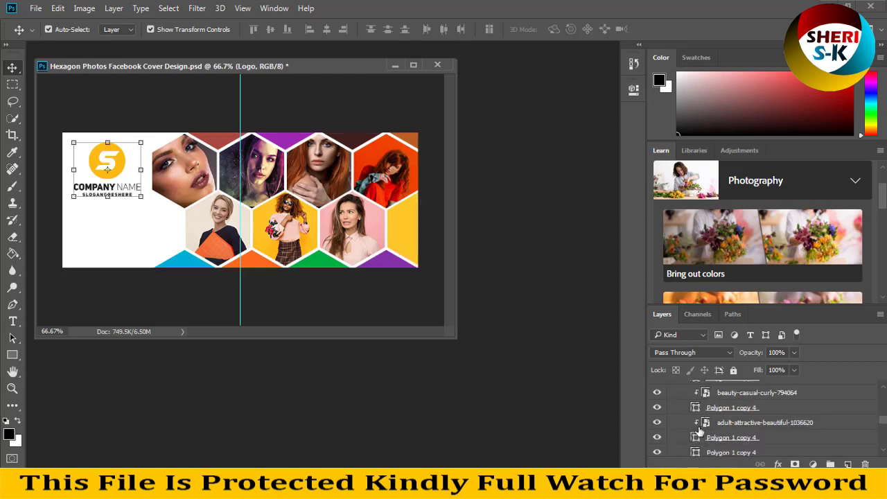
{"action": "scroll", "coordinate": [720, 423], "scroll_direction": "down", "scroll_amount": 3}
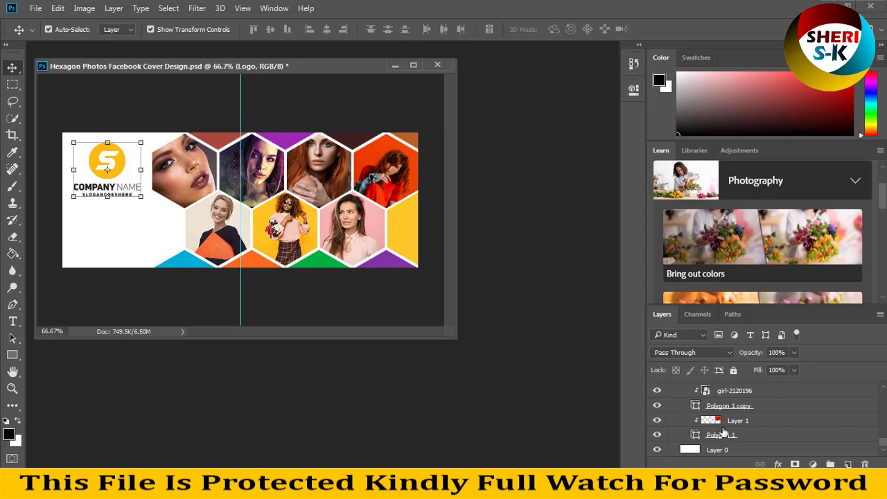
{"action": "scroll", "coordinate": [723, 433], "scroll_direction": "up", "scroll_amount": 1}
{"action": "left_click", "coordinate": [438, 64]}
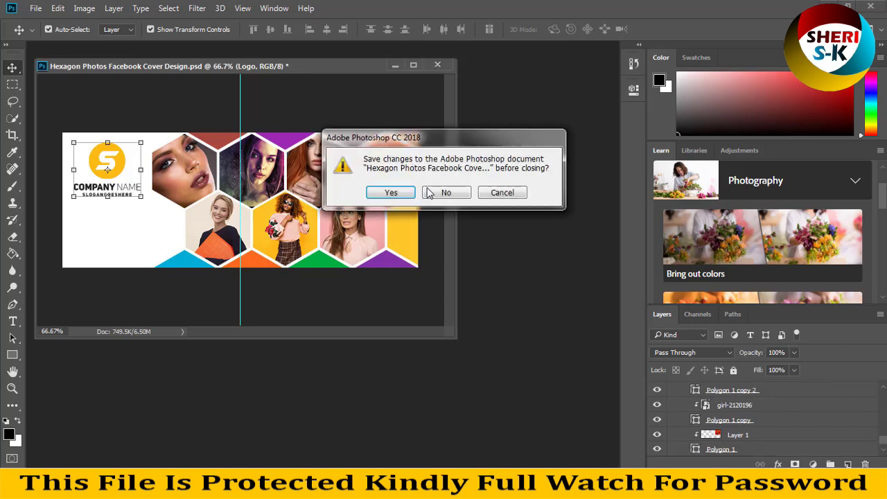
{"action": "left_click", "coordinate": [439, 193]}
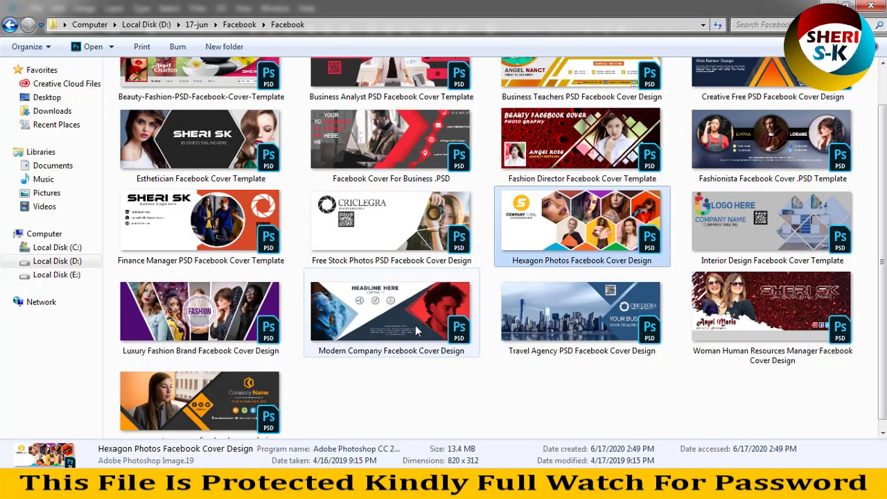
- Open Modern Company Facebook Cover Design in Adobe Photoshop CC 2018 from Explorer
{"action": "right_click", "coordinate": [418, 326]}
{"action": "key", "text": "Escape"}
{"action": "scroll", "coordinate": [331, 377], "scroll_direction": "down", "scroll_amount": 1}
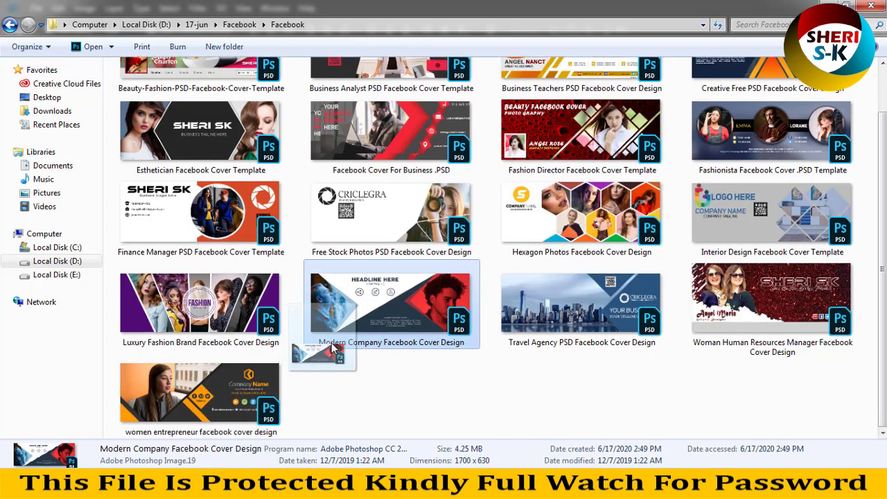
{"action": "left_click", "coordinate": [229, 389]}
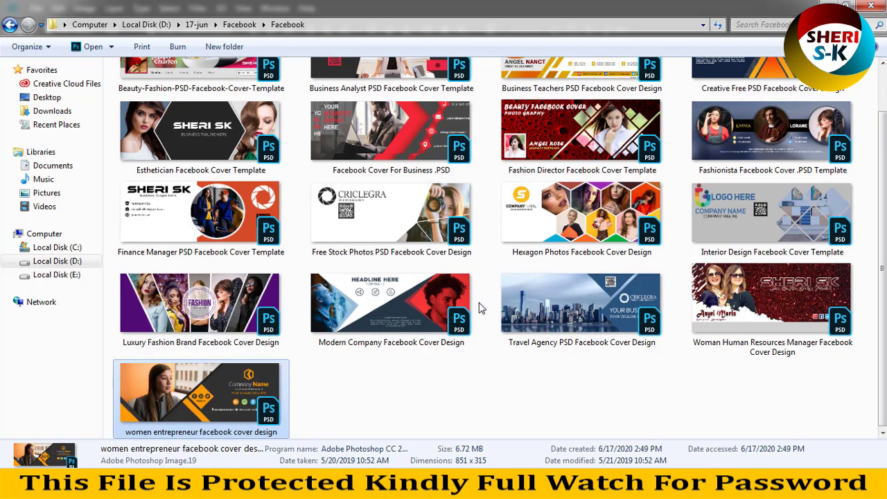
{"action": "right_click", "coordinate": [482, 309]}
{"action": "right_click", "coordinate": [409, 305]}
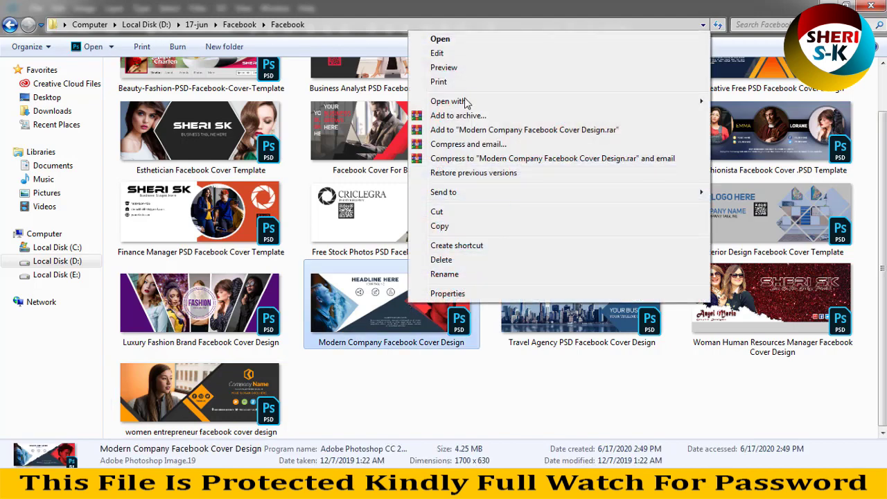
{"action": "mouse_move", "coordinate": [448, 101]}
{"action": "left_click", "coordinate": [755, 124]}
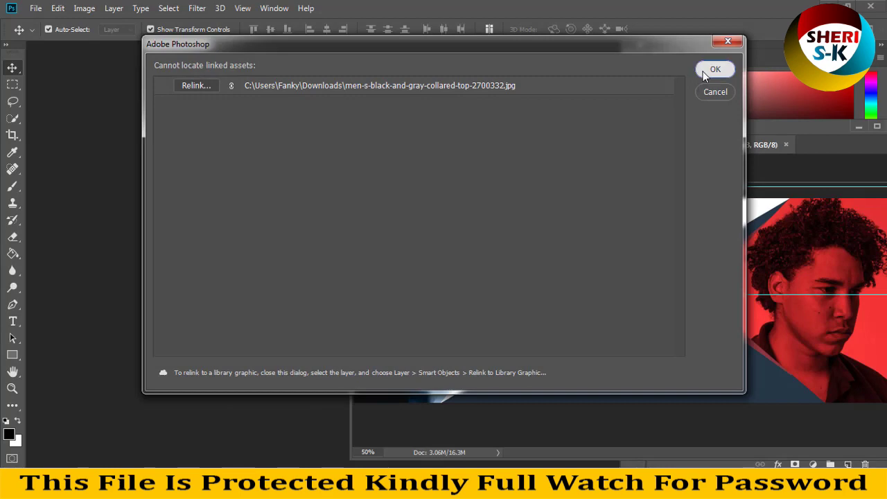
- Dismiss the missing linked assets warning and arrange the cover and laptop photo windows
{"action": "left_click", "coordinate": [705, 73]}
{"action": "mouse_move", "coordinate": [669, 146]}
{"action": "left_mouse_down"}
{"action": "mouse_move", "coordinate": [217, 199]}
{"action": "mouse_move", "coordinate": [194, 112]}
{"action": "left_mouse_up"}
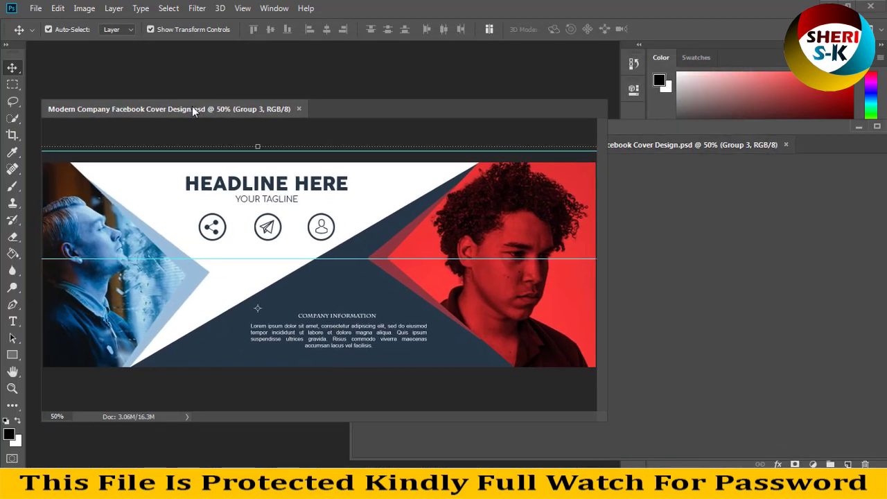
{"action": "left_click_drag", "start_coordinate": [820, 127], "coordinate": [559, 128]}
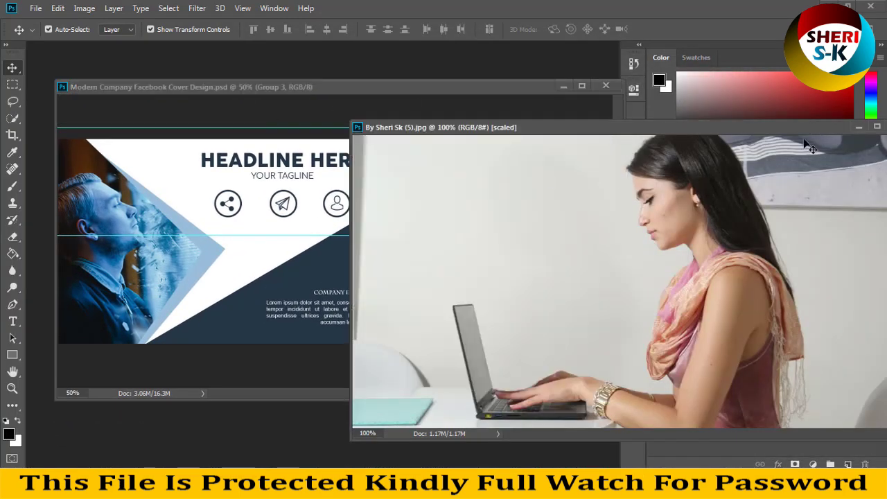
{"action": "left_click_drag", "start_coordinate": [766, 127], "coordinate": [537, 172]}
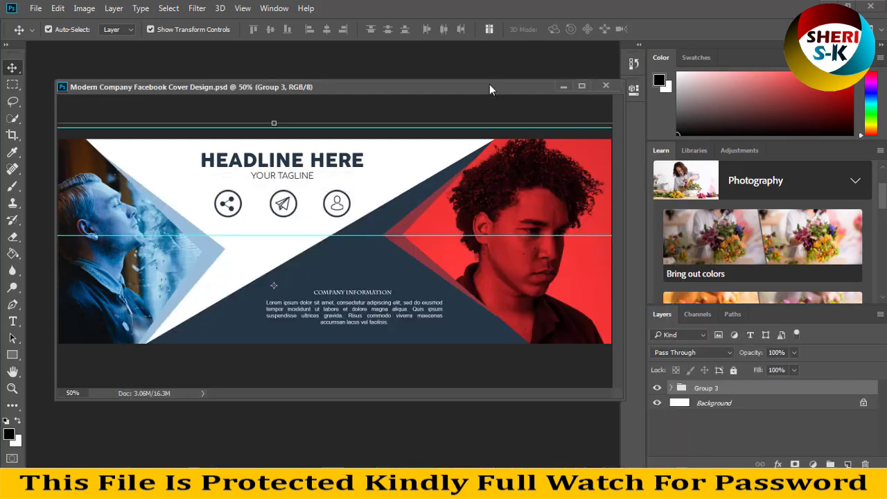
- Expand Group 3 and open the pexels-photo-2599039 red portrait smart object
{"action": "left_click", "coordinate": [670, 389]}
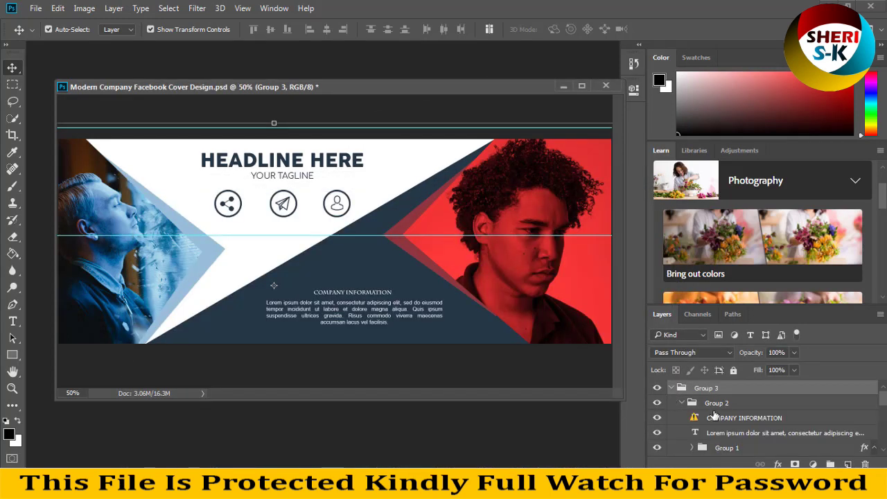
{"action": "left_click", "coordinate": [716, 403]}
{"action": "scroll", "coordinate": [735, 443], "scroll_direction": "down", "scroll_amount": 3}
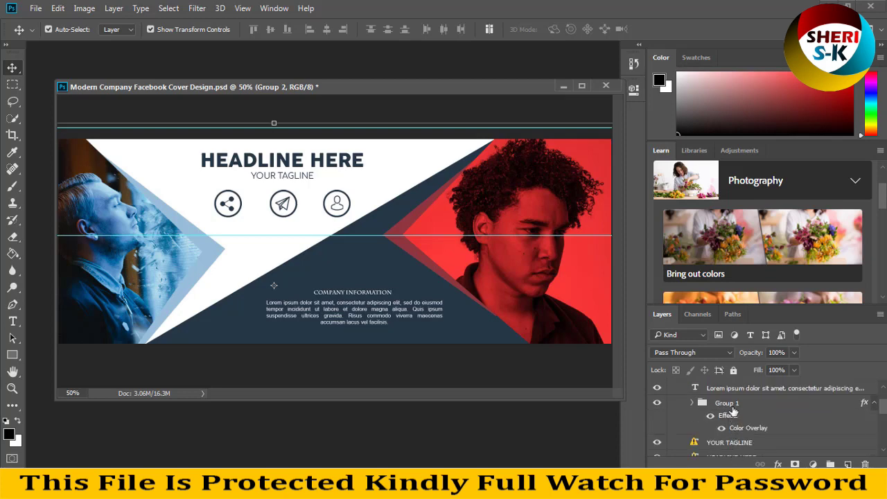
{"action": "left_click", "coordinate": [732, 408]}
{"action": "scroll", "coordinate": [728, 413], "scroll_direction": "down", "scroll_amount": 2}
{"action": "scroll", "coordinate": [721, 416], "scroll_direction": "down", "scroll_amount": 1}
{"action": "scroll", "coordinate": [717, 419], "scroll_direction": "down", "scroll_amount": 1}
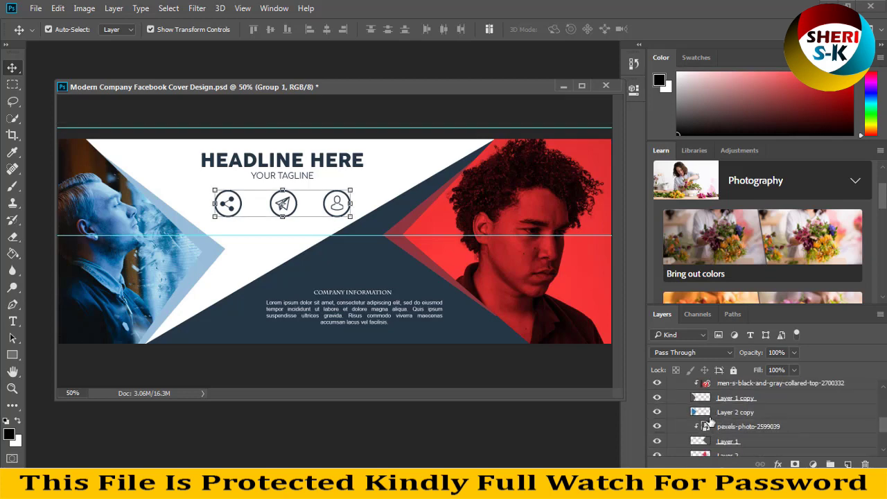
{"action": "left_click", "coordinate": [697, 417]}
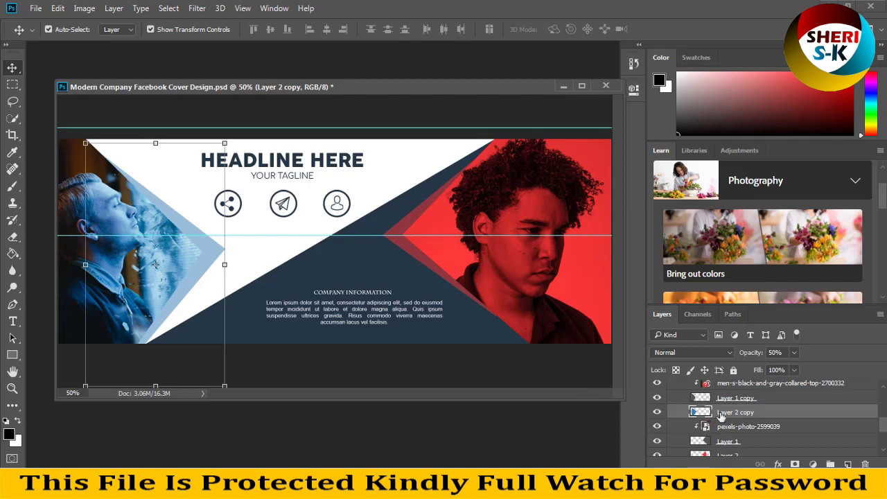
{"action": "left_click", "coordinate": [732, 400]}
{"action": "left_click", "coordinate": [728, 428]}
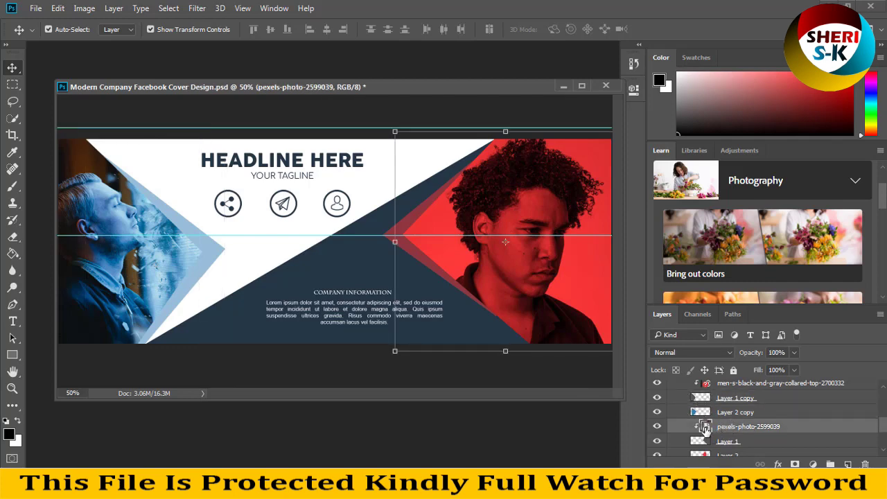
{"action": "double_click", "coordinate": [705, 428]}
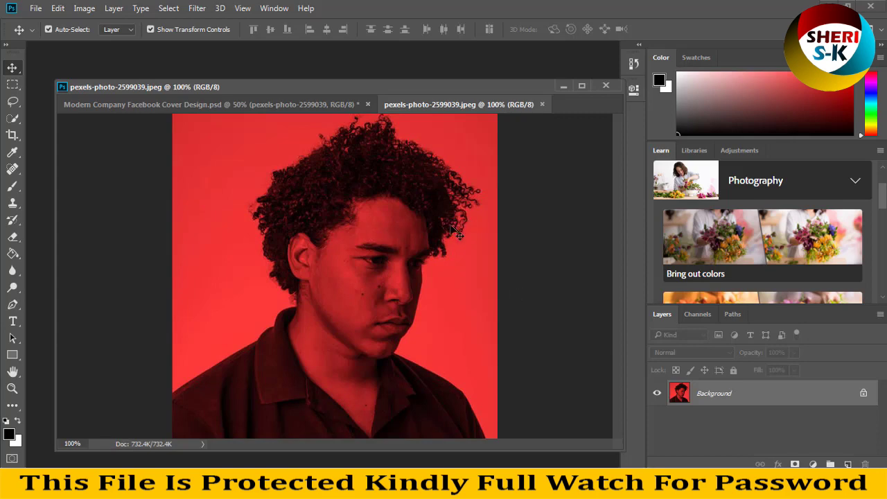
- Close the portrait contents and inspect the HEADLINE HERE and man's photo layers
{"action": "left_click", "coordinate": [542, 105]}
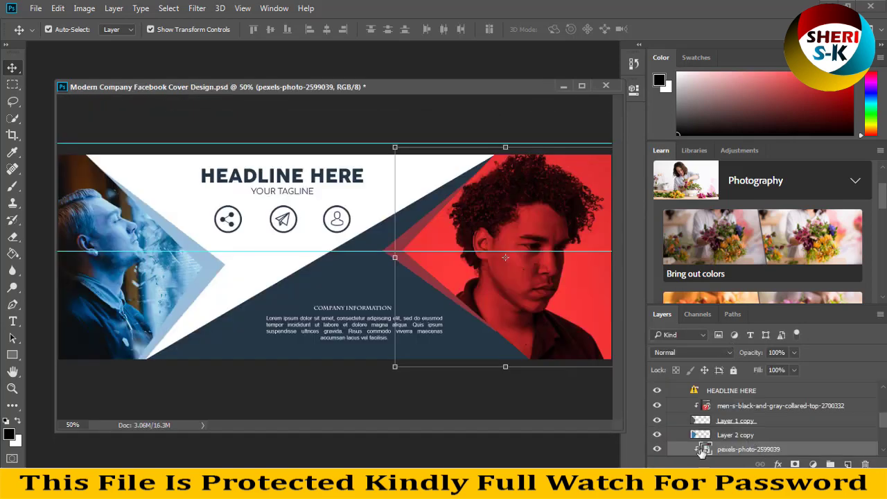
{"action": "right_click", "coordinate": [723, 437]}
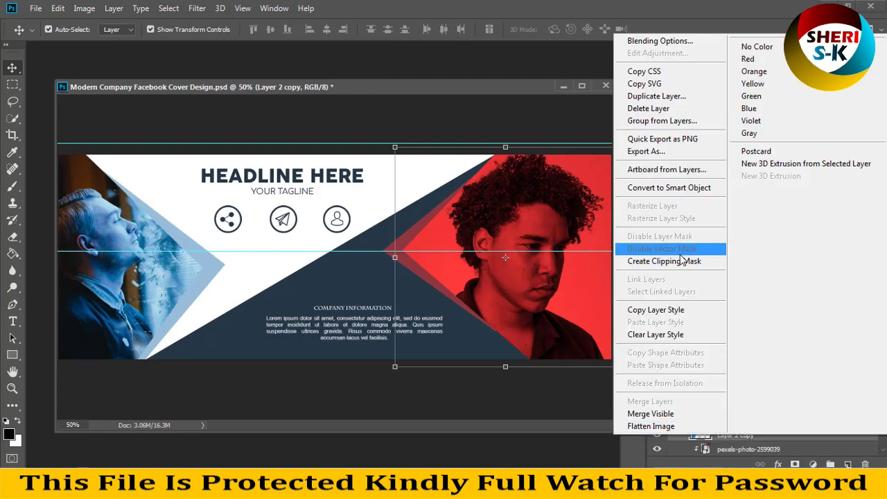
{"action": "left_click", "coordinate": [506, 128]}
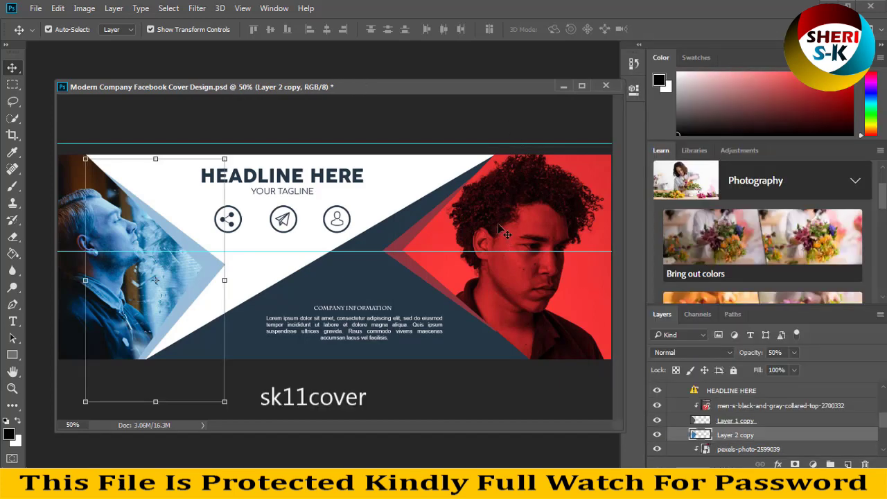
{"action": "left_click", "coordinate": [283, 177]}
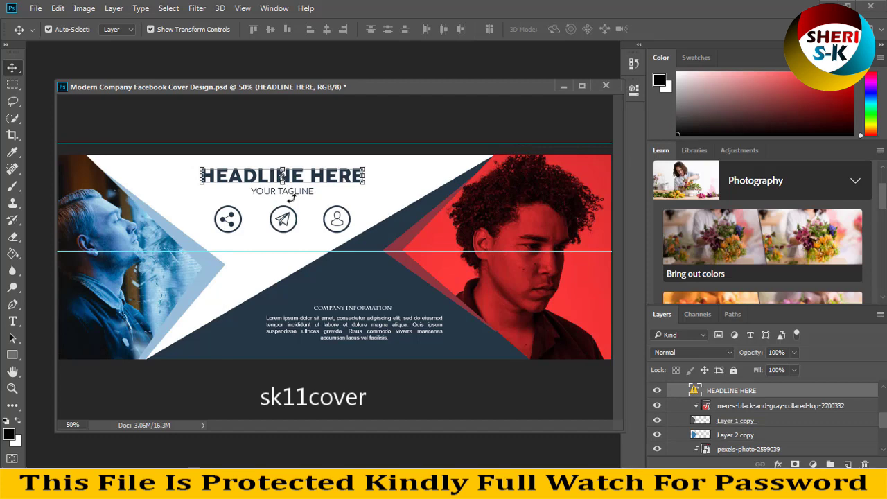
{"action": "left_click", "coordinate": [352, 347]}
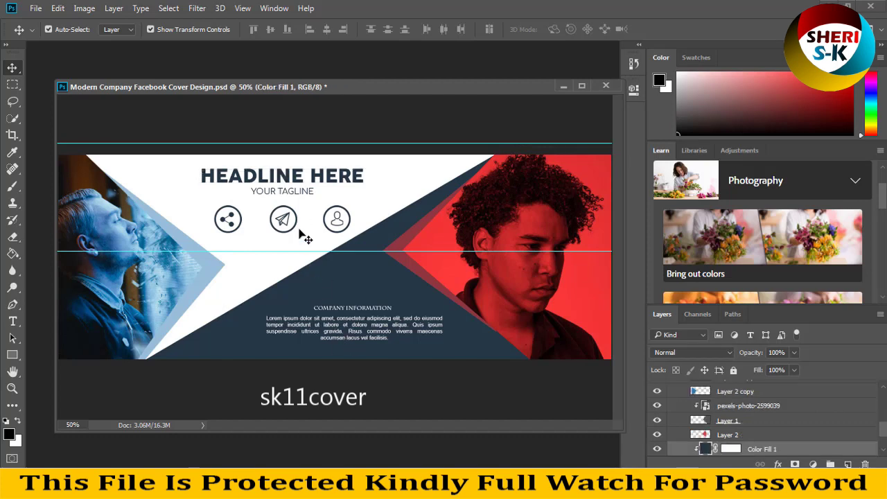
{"action": "left_click", "coordinate": [123, 281]}
- Close Modern Company unsaved and open the Fashionista template in its own window
{"action": "left_click", "coordinate": [606, 85]}
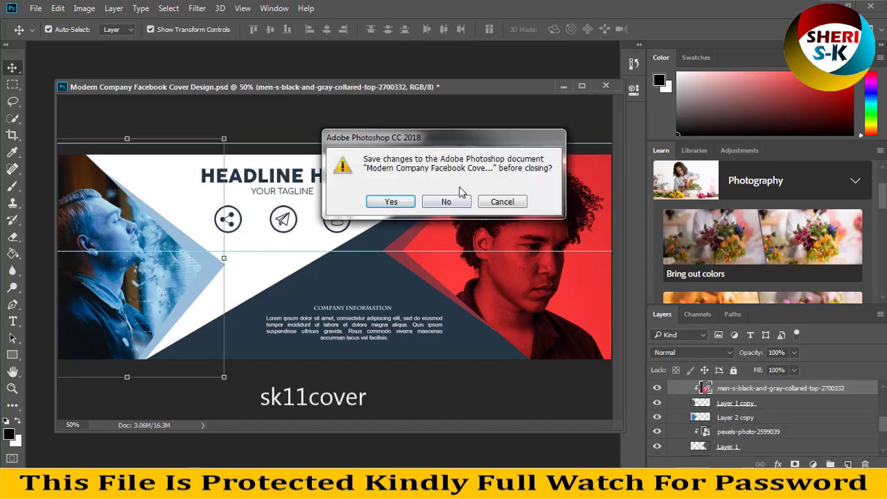
{"action": "left_click", "coordinate": [447, 202]}
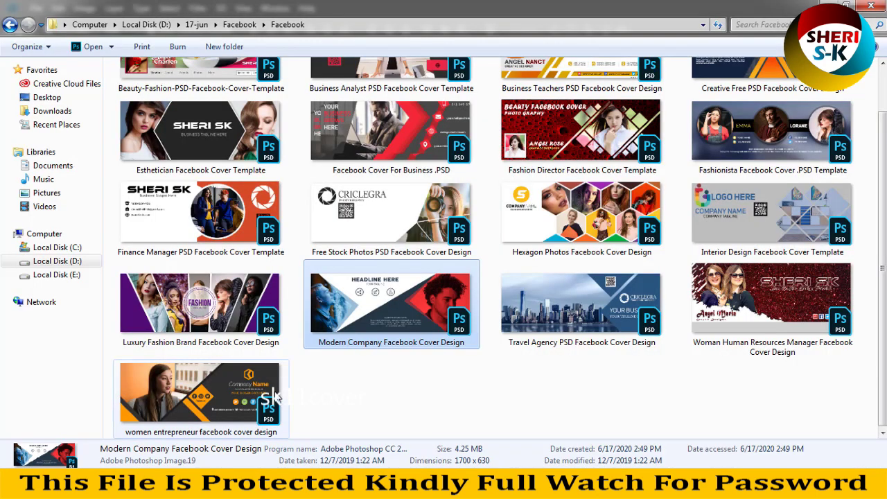
{"action": "right_click", "coordinate": [735, 143]}
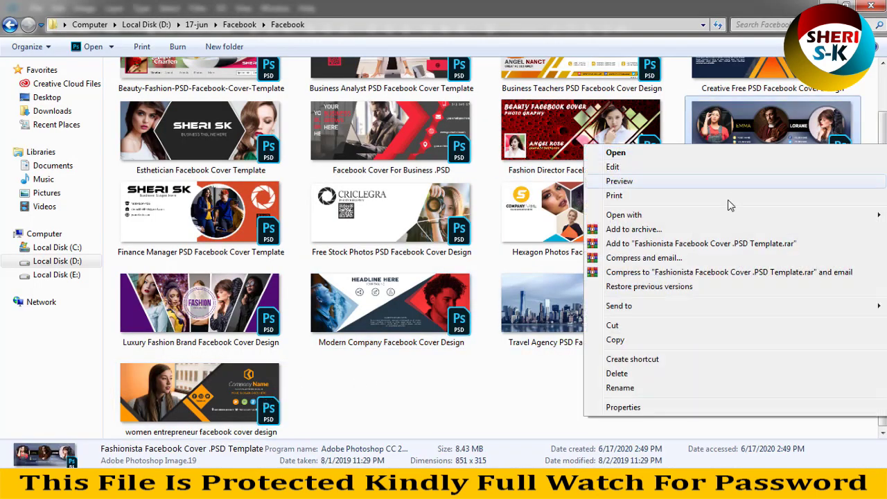
{"action": "mouse_move", "coordinate": [624, 215]}
{"action": "left_click", "coordinate": [553, 228]}
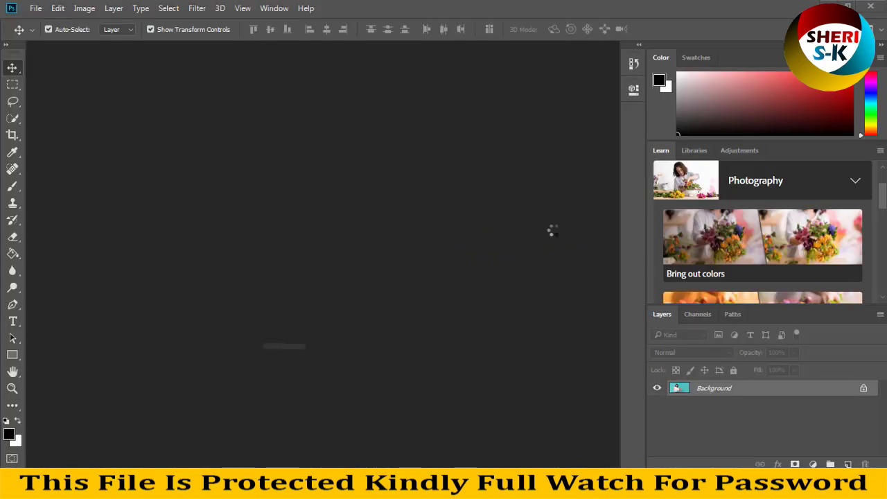
{"action": "mouse_move", "coordinate": [546, 149]}
{"action": "left_mouse_down"}
{"action": "mouse_move", "coordinate": [495, 177]}
{"action": "mouse_move", "coordinate": [187, 133]}
{"action": "mouse_move", "coordinate": [82, 134]}
{"action": "left_mouse_up"}
- Expand Group 3 and its nested Group 1 in the Fashionista template
{"action": "left_click", "coordinate": [700, 130]}
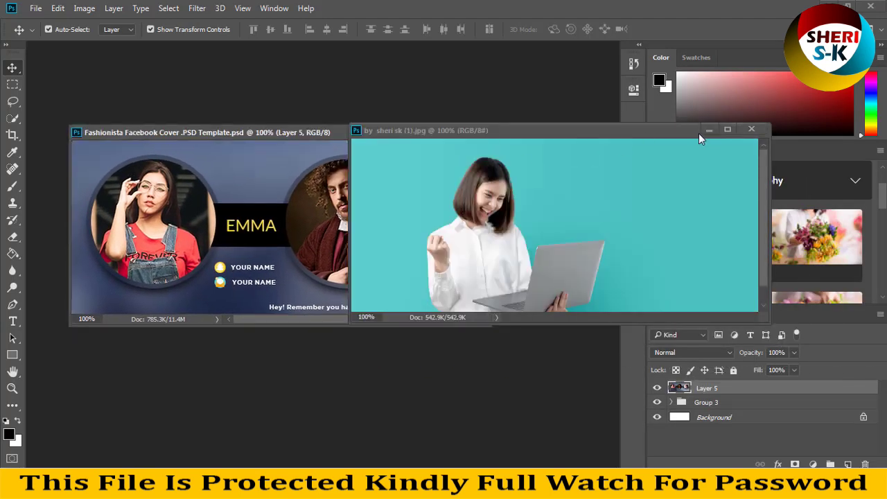
{"action": "left_click", "coordinate": [681, 403]}
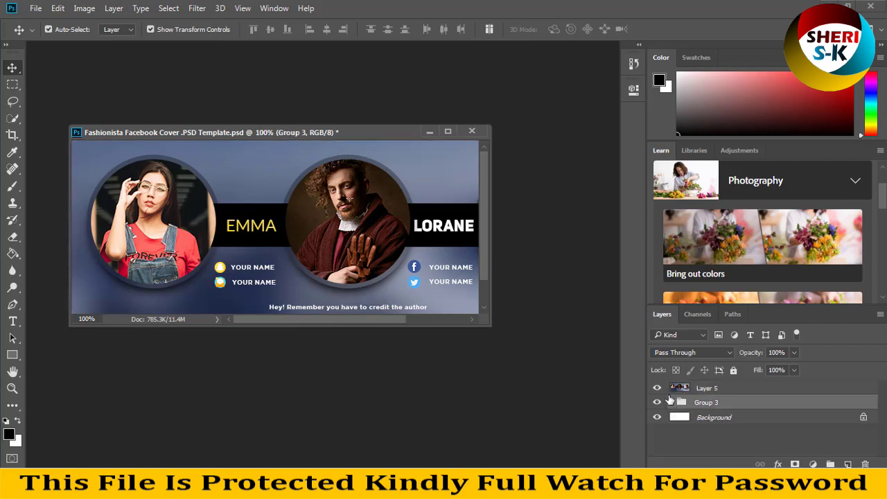
{"action": "key", "text": "alt+bracketright"}
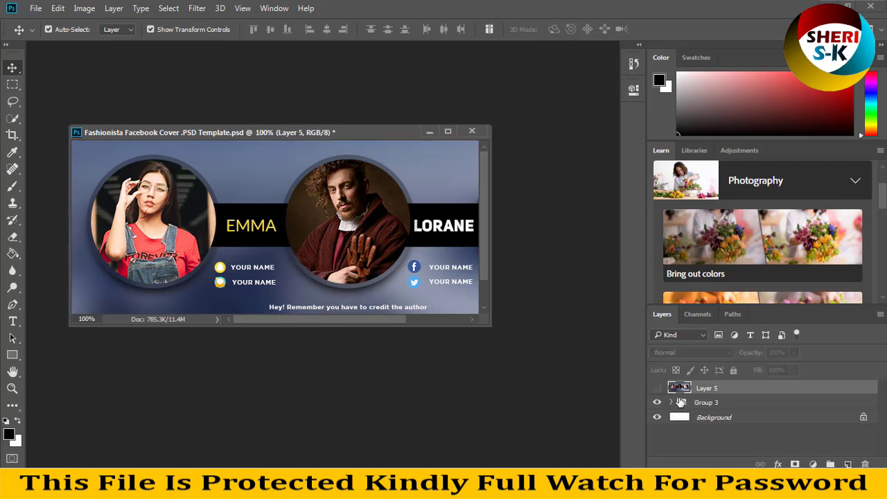
{"action": "left_click", "coordinate": [671, 403]}
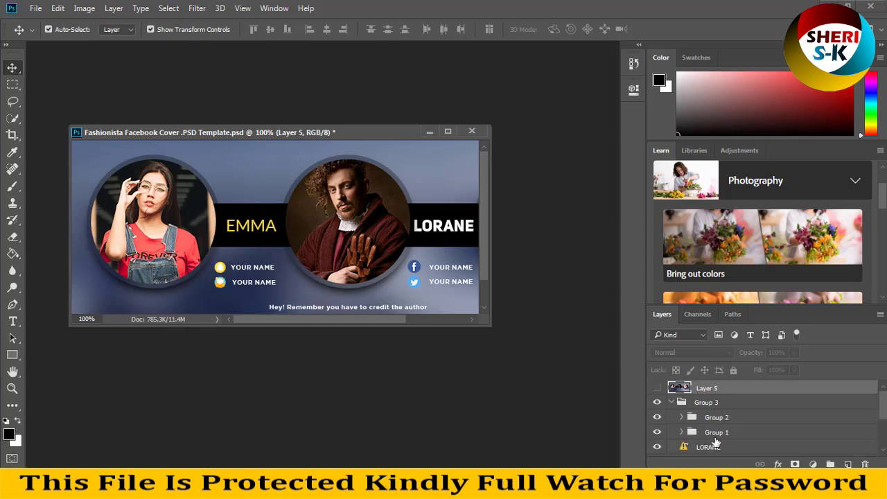
{"action": "left_click", "coordinate": [699, 436]}
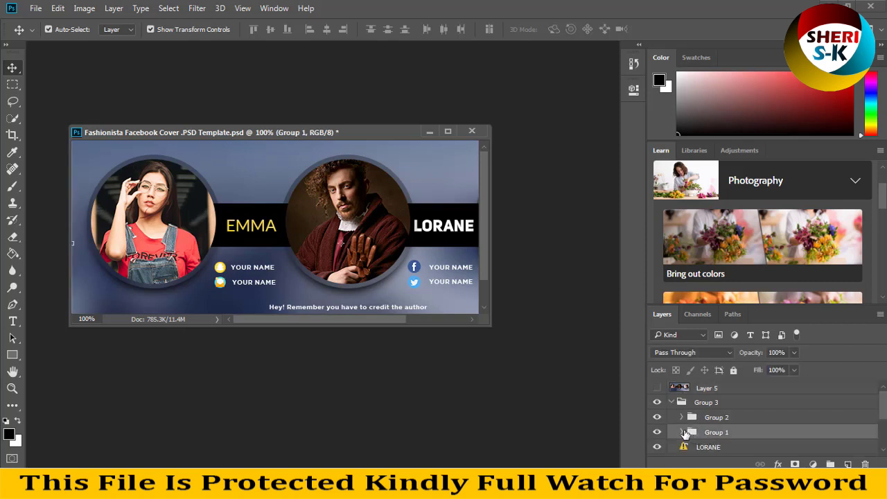
{"action": "left_click", "coordinate": [683, 433]}
- Select the woman's photo layer in the left circle and bring up the Open dialog
{"action": "scroll", "coordinate": [749, 454], "scroll_direction": "down", "scroll_amount": 1}
{"action": "scroll", "coordinate": [745, 444], "scroll_direction": "down", "scroll_amount": 2}
{"action": "scroll", "coordinate": [740, 433], "scroll_direction": "down", "scroll_amount": 2}
{"action": "scroll", "coordinate": [736, 425], "scroll_direction": "down", "scroll_amount": 1}
{"action": "scroll", "coordinate": [740, 429], "scroll_direction": "down", "scroll_amount": 4}
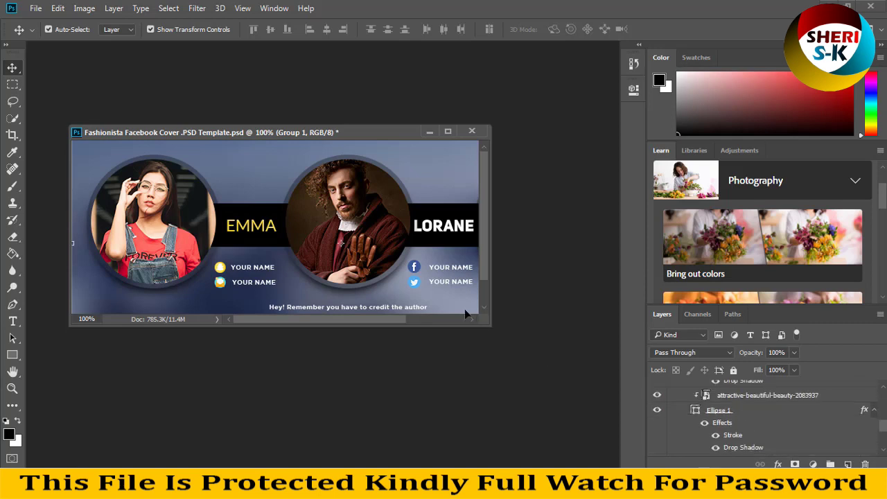
{"action": "left_click", "coordinate": [380, 257]}
{"action": "left_click", "coordinate": [174, 244]}
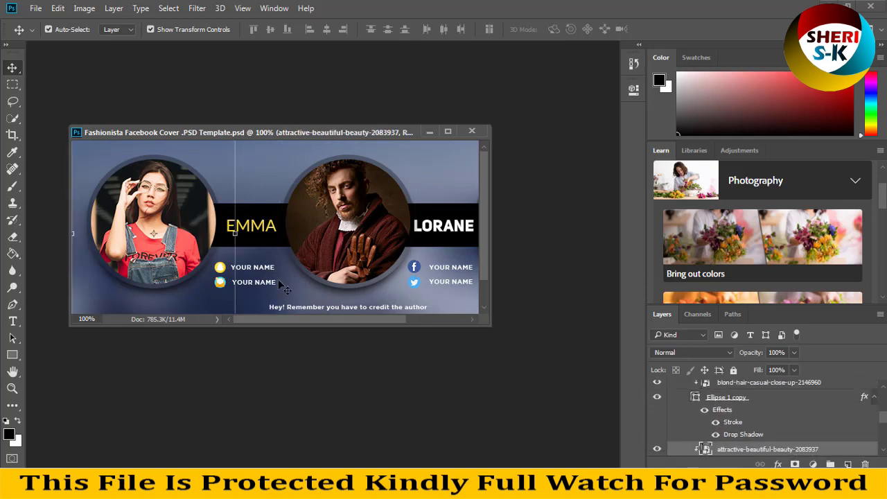
{"action": "scroll", "coordinate": [750, 452], "scroll_direction": "down", "scroll_amount": 2}
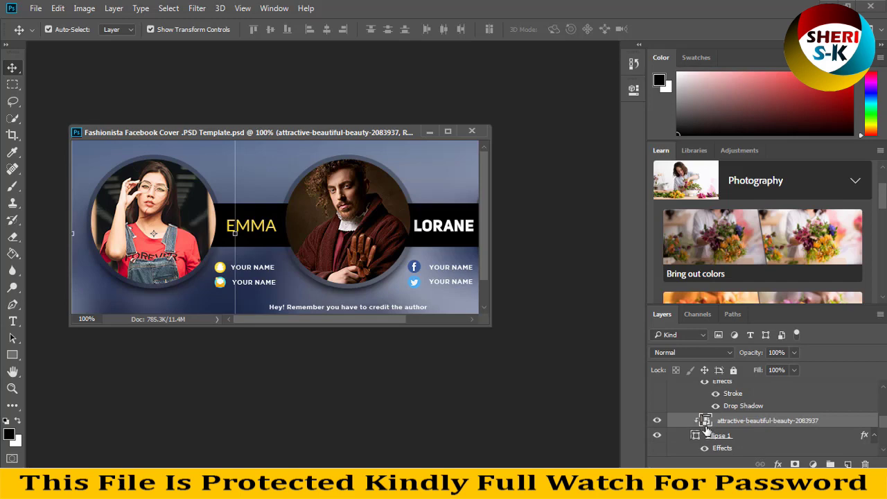
{"action": "scroll", "coordinate": [707, 430], "scroll_direction": "down", "scroll_amount": 1}
{"action": "key", "text": "ctrl+o"}
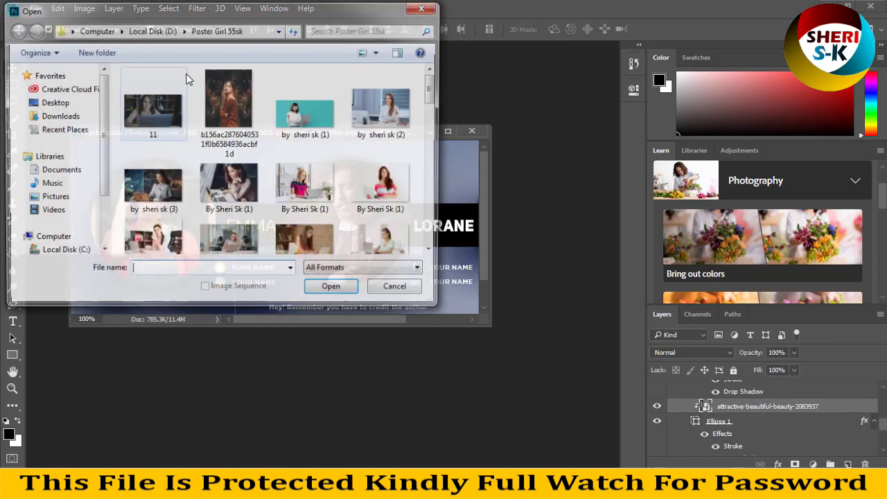
{"action": "left_click", "coordinate": [375, 192]}
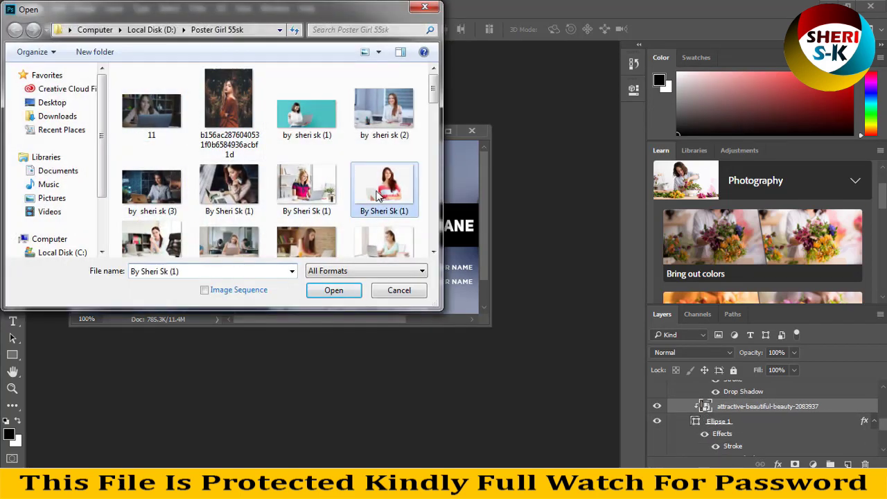
{"action": "left_click", "coordinate": [293, 188]}
{"action": "double_click", "coordinate": [292, 186]}
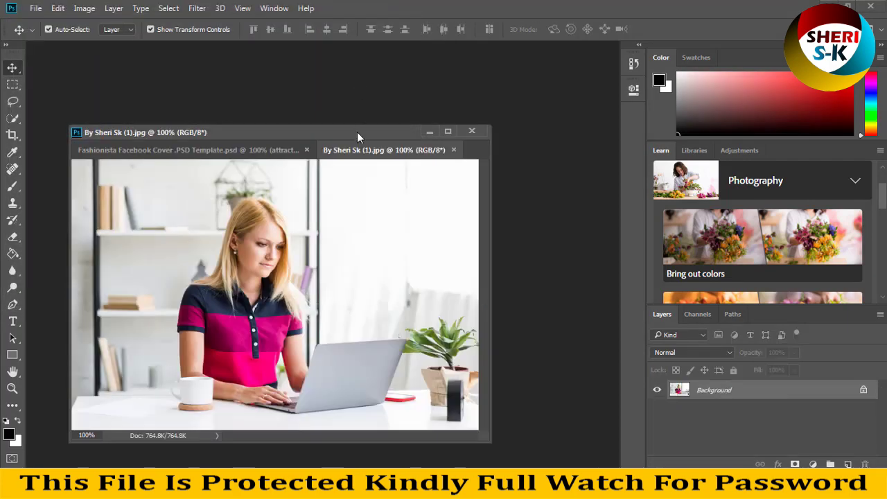
{"action": "mouse_move", "coordinate": [357, 133]}
{"action": "left_mouse_down"}
{"action": "mouse_move", "coordinate": [504, 271]}
{"action": "mouse_move", "coordinate": [171, 222]}
{"action": "left_mouse_up"}
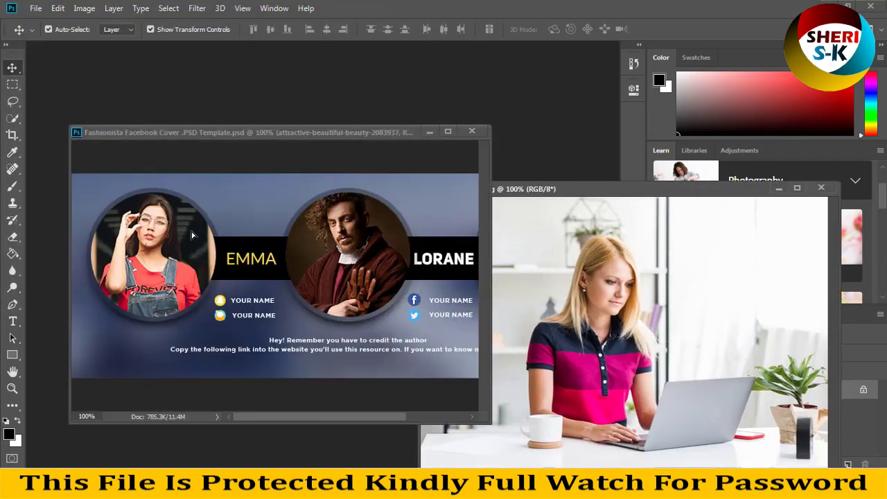
{"action": "left_click", "coordinate": [779, 188]}
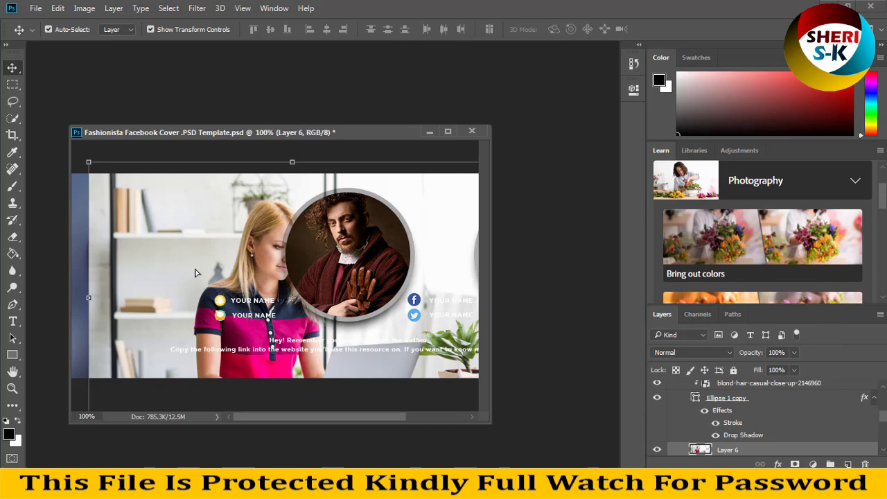
- Make Layer 6 a clipping mask so the photo fills the left circle
{"action": "left_click_drag", "start_coordinate": [201, 276], "coordinate": [183, 256]}
{"action": "scroll", "coordinate": [749, 425], "scroll_direction": "down", "scroll_amount": 1}
{"action": "scroll", "coordinate": [733, 438], "scroll_direction": "down", "scroll_amount": 1}
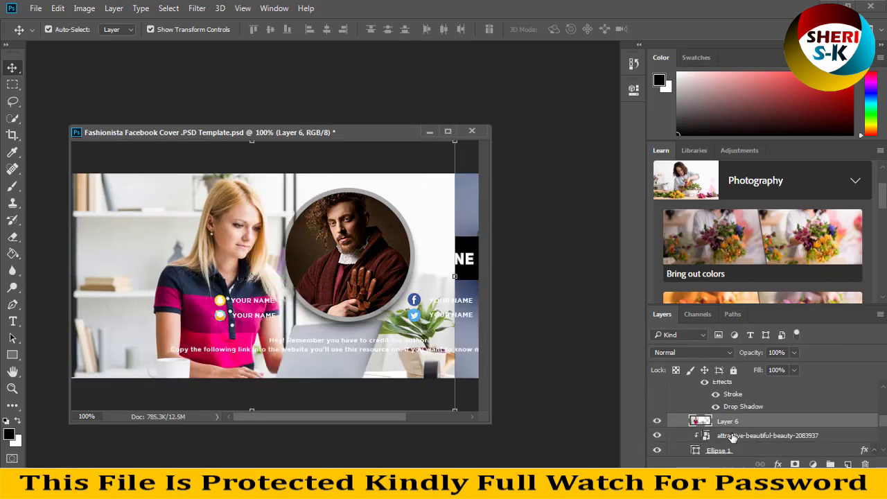
{"action": "right_click", "coordinate": [729, 425]}
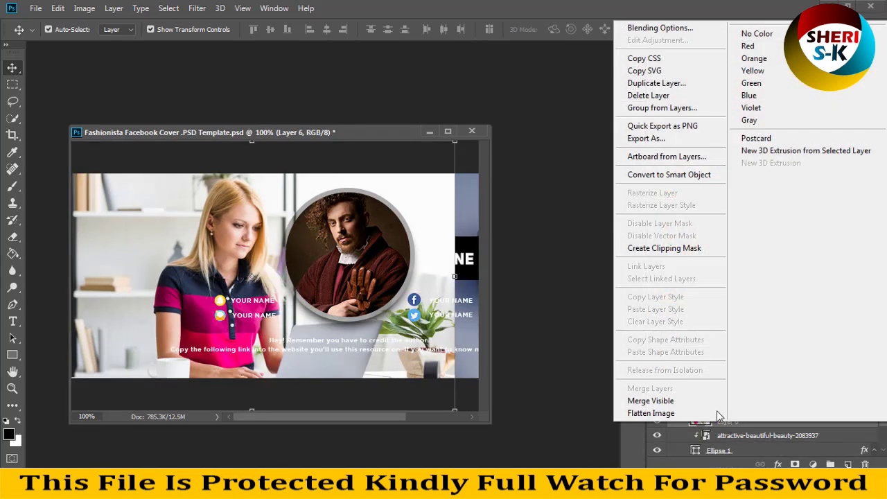
{"action": "left_click", "coordinate": [650, 252]}
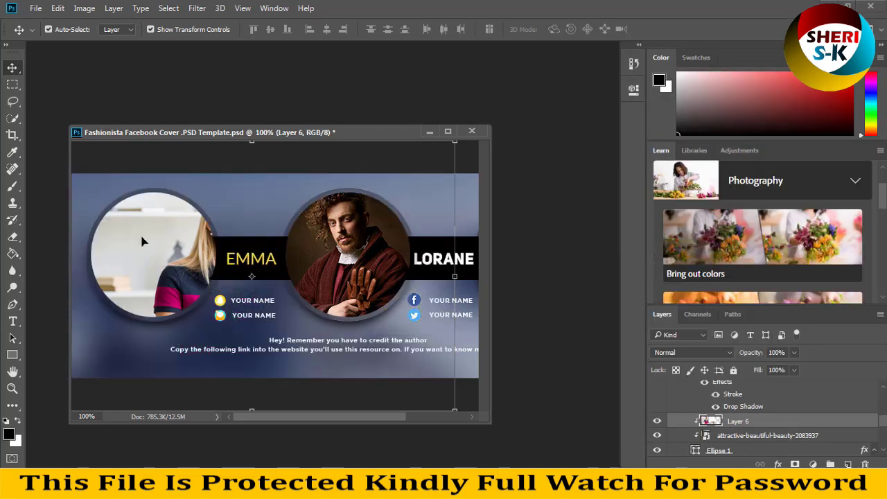
- Centre the woman's face in the left circle, zoom out, and close the Fashionista template
{"action": "left_click_drag", "start_coordinate": [186, 283], "coordinate": [108, 287]}
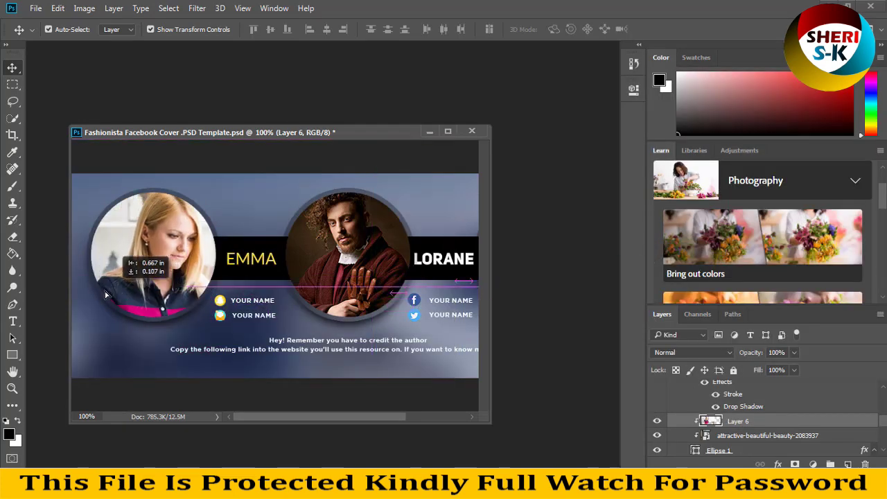
{"action": "left_click_drag", "start_coordinate": [109, 287], "coordinate": [113, 290]}
{"action": "key", "text": "ctrl+minus"}
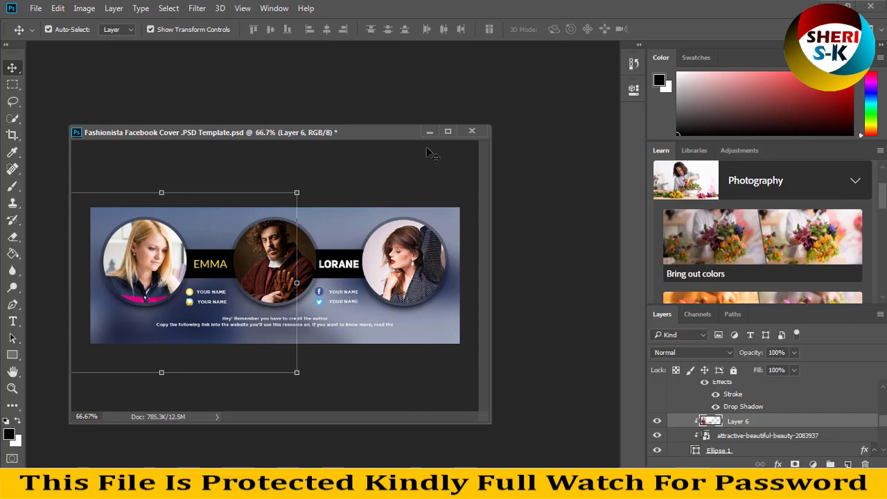
{"action": "left_click", "coordinate": [472, 131]}
{"action": "left_click", "coordinate": [448, 192]}
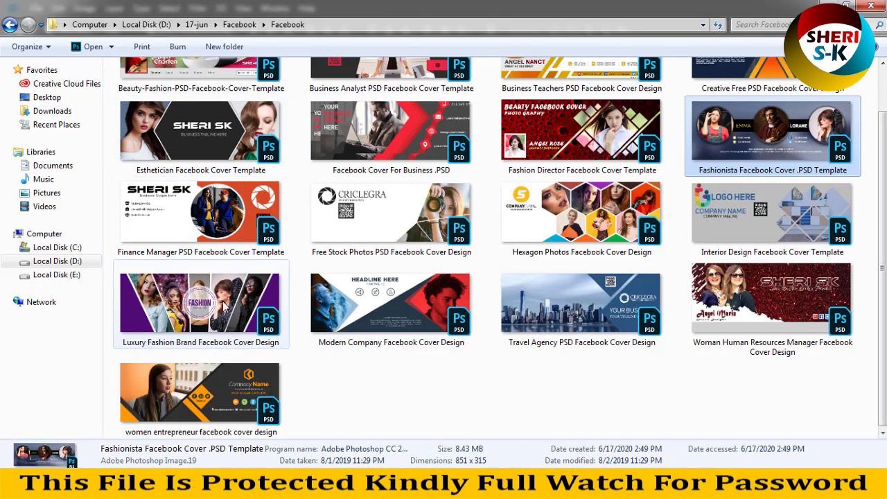
- Find and open women entrepreneur facebook cover design.psd among the Facebook folder thumbnails
{"action": "left_click", "coordinate": [231, 225]}
{"action": "scroll", "coordinate": [407, 351], "scroll_direction": "up", "scroll_amount": 2}
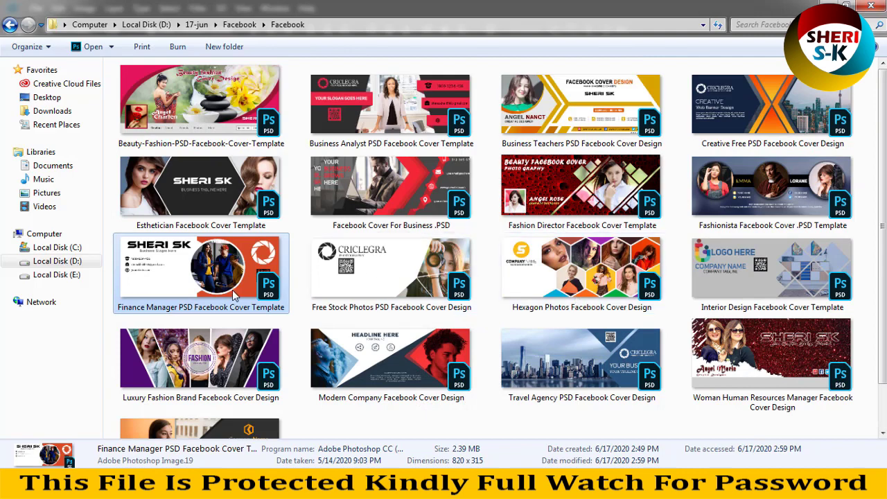
{"action": "left_click", "coordinate": [239, 362]}
{"action": "scroll", "coordinate": [239, 361], "scroll_direction": "down", "scroll_amount": 2}
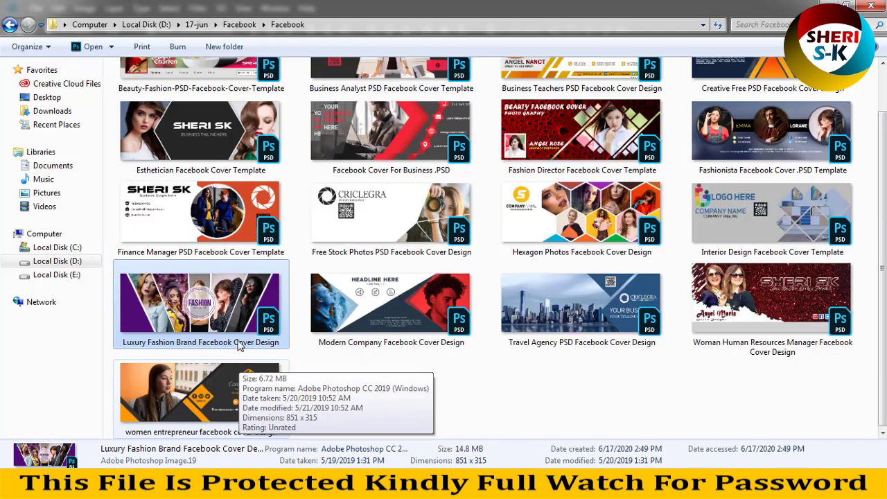
{"action": "left_click", "coordinate": [220, 415]}
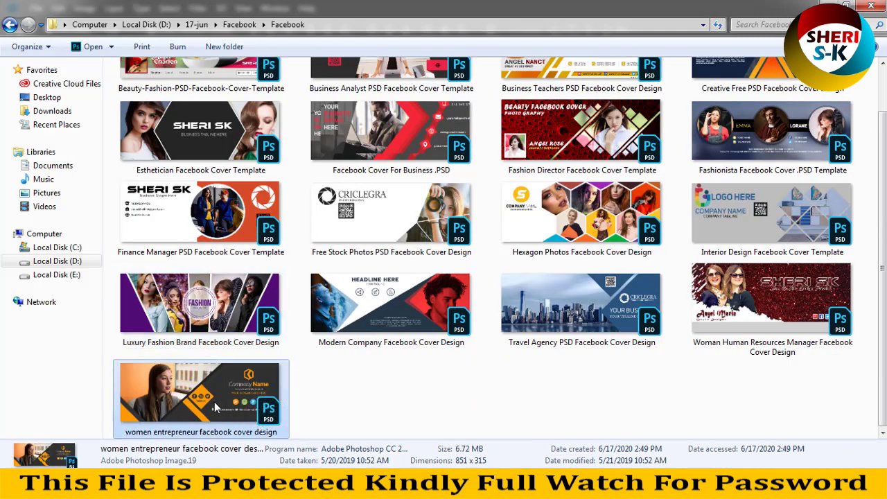
{"action": "double_click", "coordinate": [216, 407]}
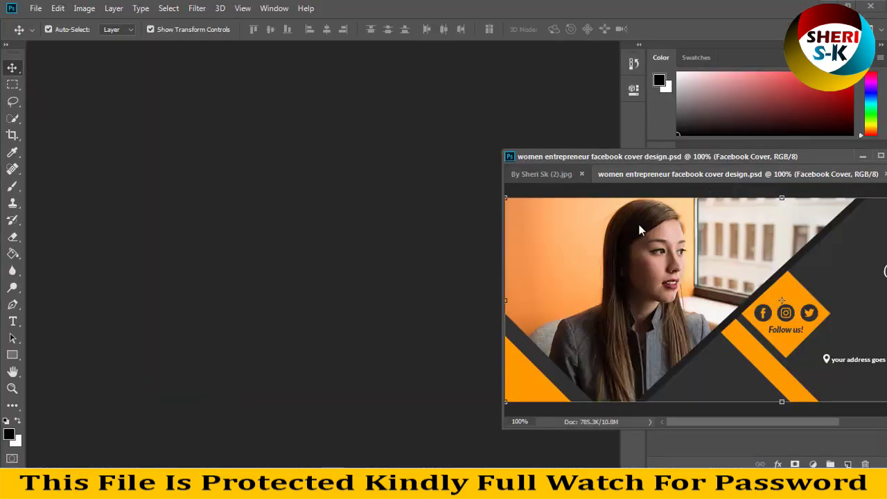
- Float the women entrepreneur template in its own window zoomed out to 50%
{"action": "left_click_drag", "start_coordinate": [704, 178], "coordinate": [263, 123]}
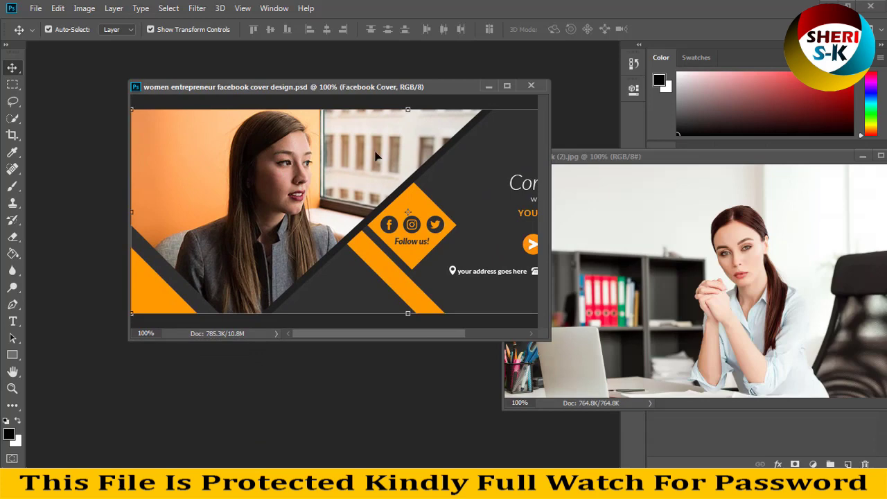
{"action": "key", "text": "ctrl+minus"}
{"action": "key", "text": "ctrl+minus"}
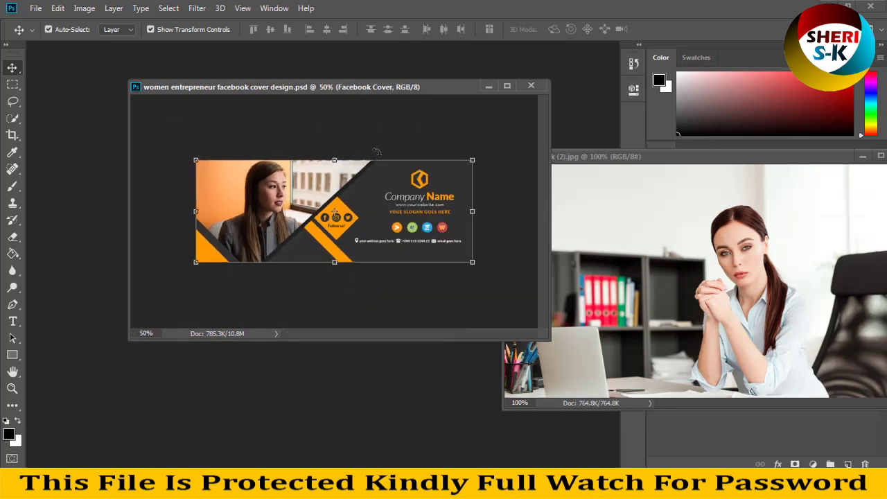